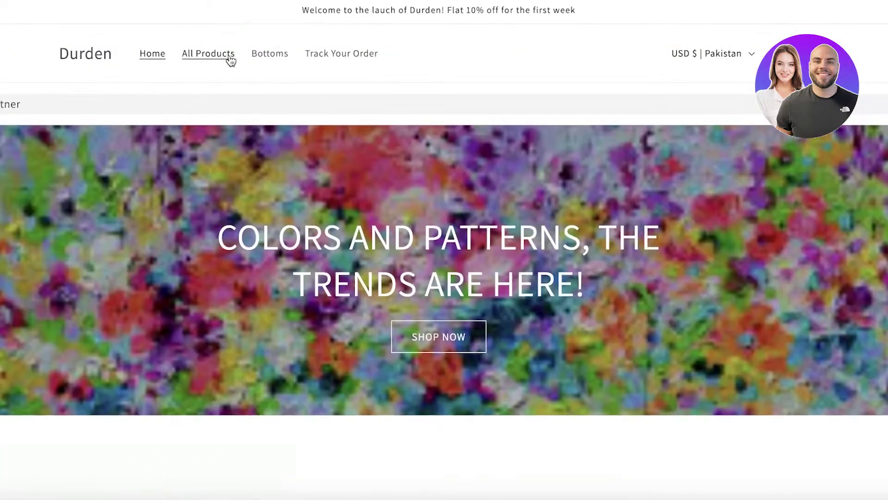
- Open the storefront's All Products page and browse the six products, including the $30.00 Hoodie
click(228, 59)
scroll(609, 188, down, 4)
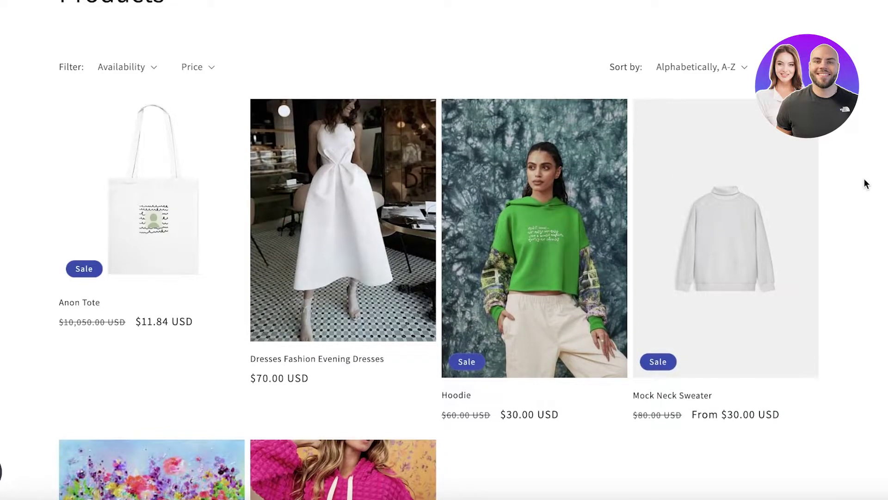
scroll(680, 190, down, 1)
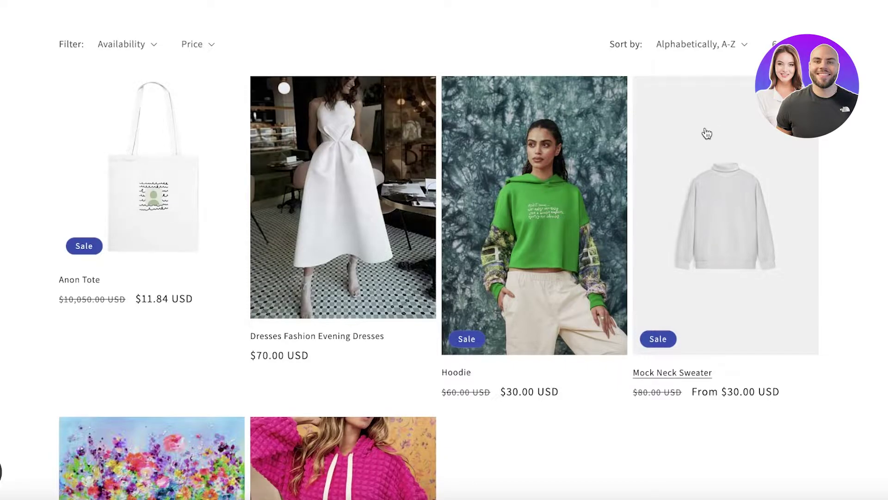
scroll(648, 134, down, 5)
scroll(81, 146, up, 3)
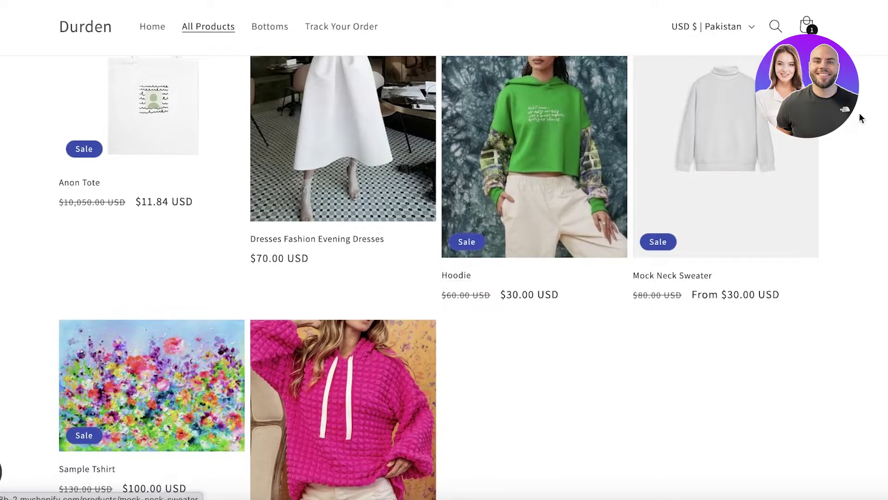
scroll(756, 108, down, 1)
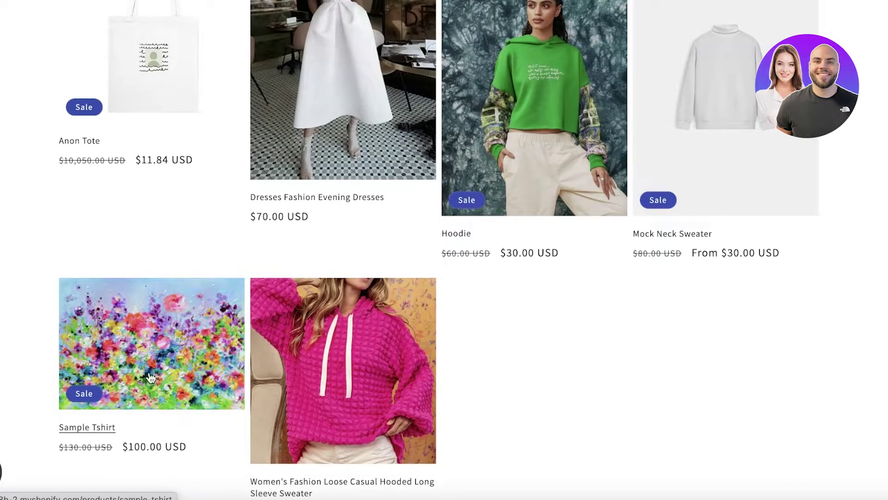
scroll(874, 384, up, 7)
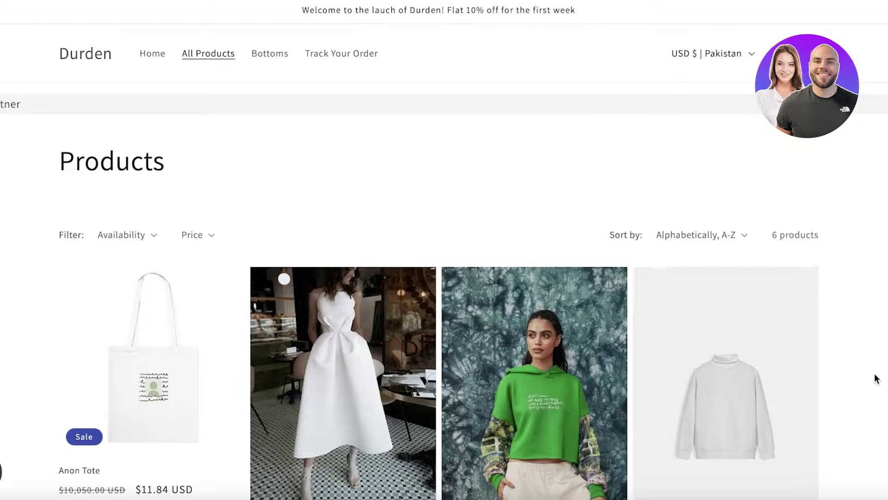
scroll(876, 378, down, 4)
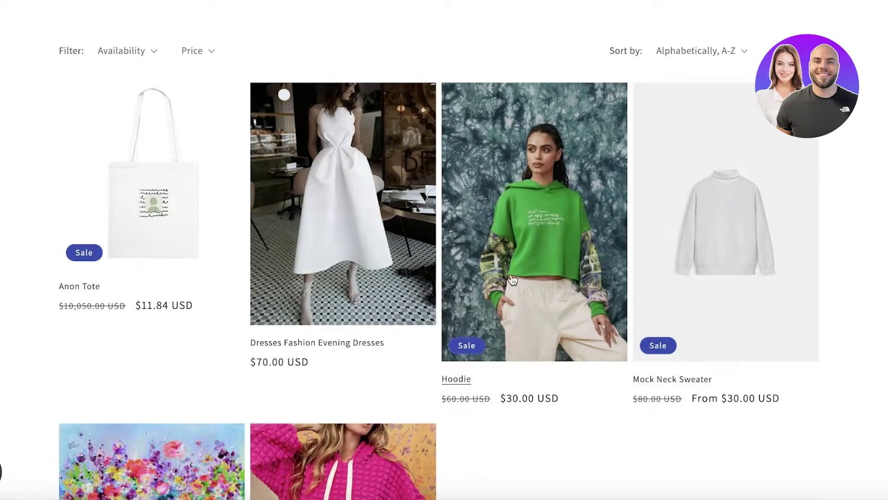
scroll(567, 181, down, 1)
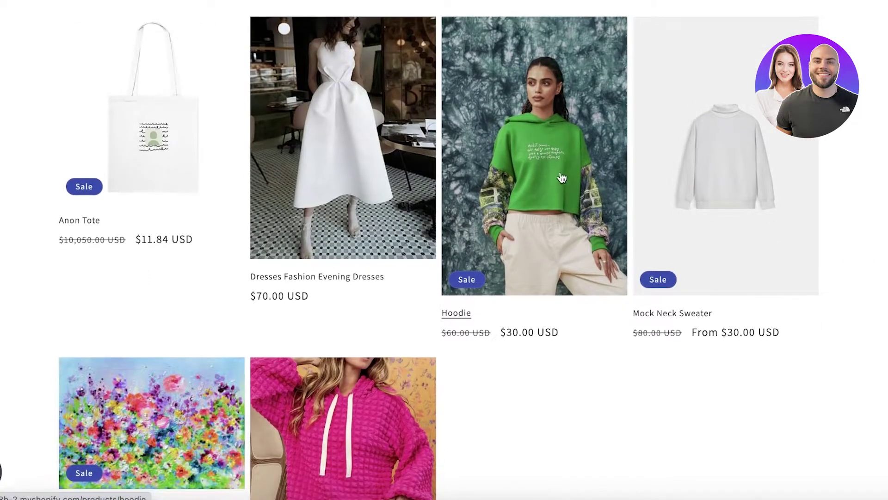
- Open the Hoodie product page, highlight its struck-through $60.00 price, and pick the Blue colour
click(559, 176)
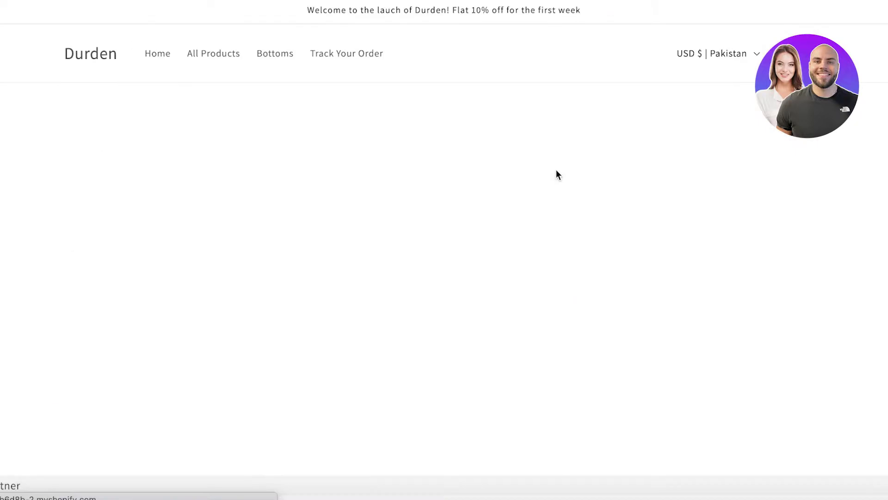
scroll(543, 166, down, 3)
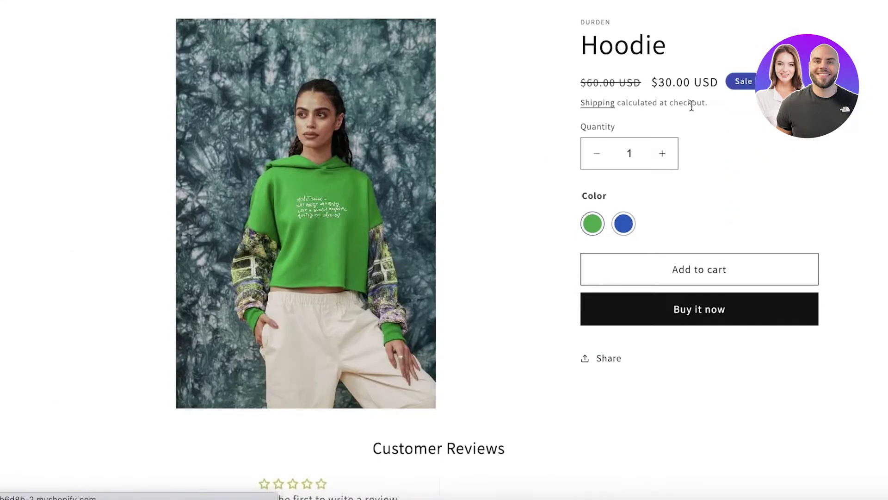
scroll(684, 106, up, 1)
scroll(741, 105, up, 3)
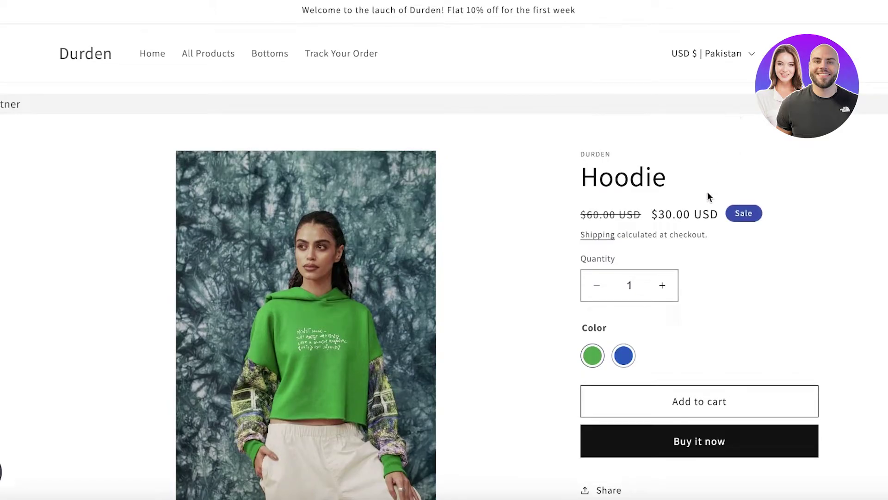
drag(728, 204, 722, 256)
click(733, 253)
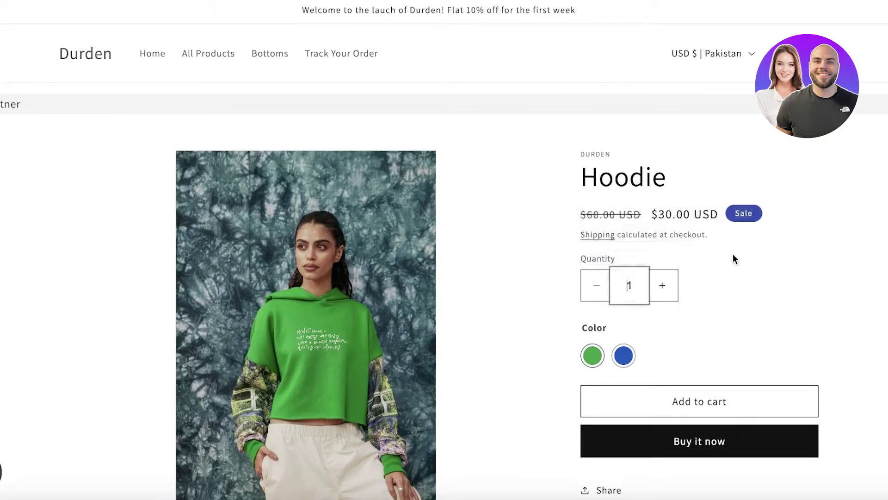
drag(573, 213, 634, 214)
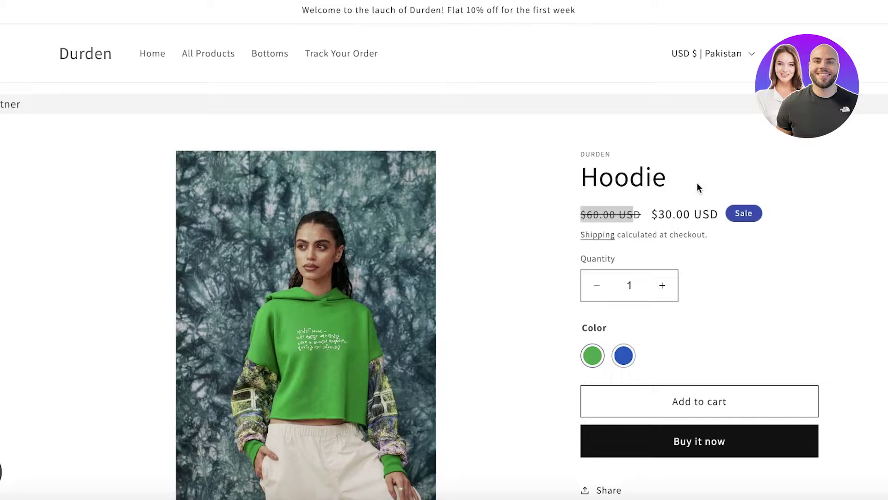
click(622, 357)
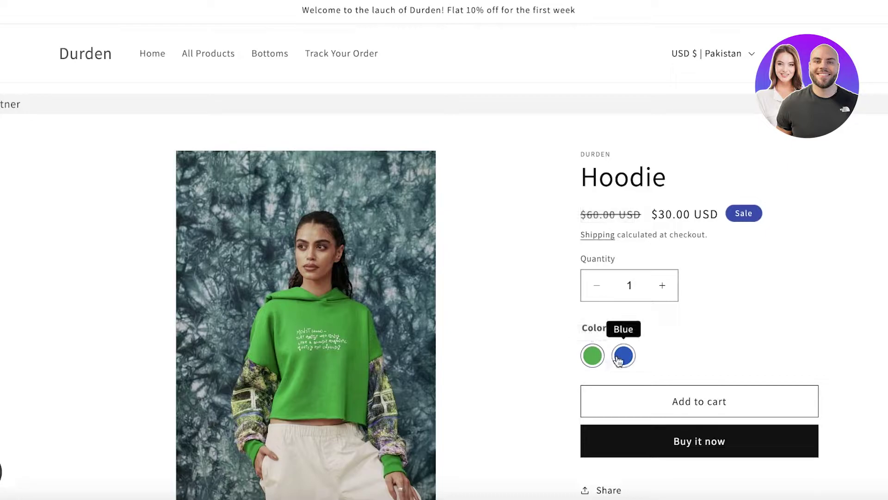
scroll(772, 152, up, 1)
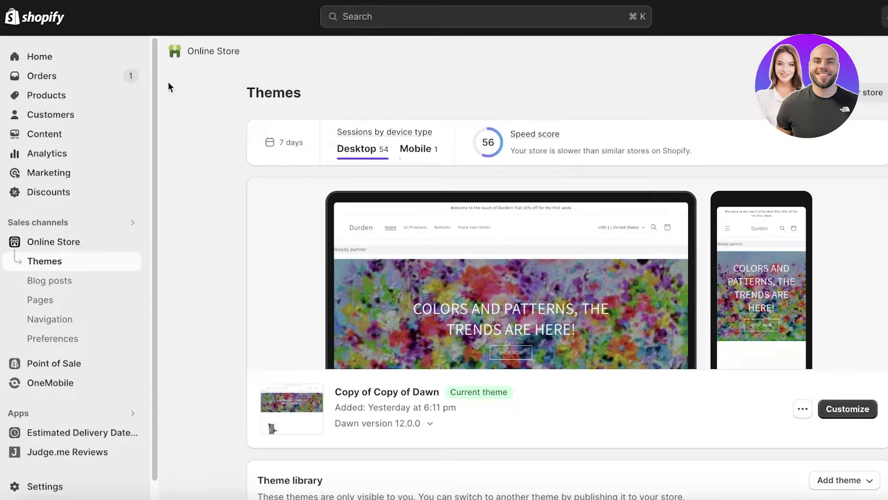
- Go from the admin Home to Products and open Dresses Fashion Evening Dresses
click(95, 55)
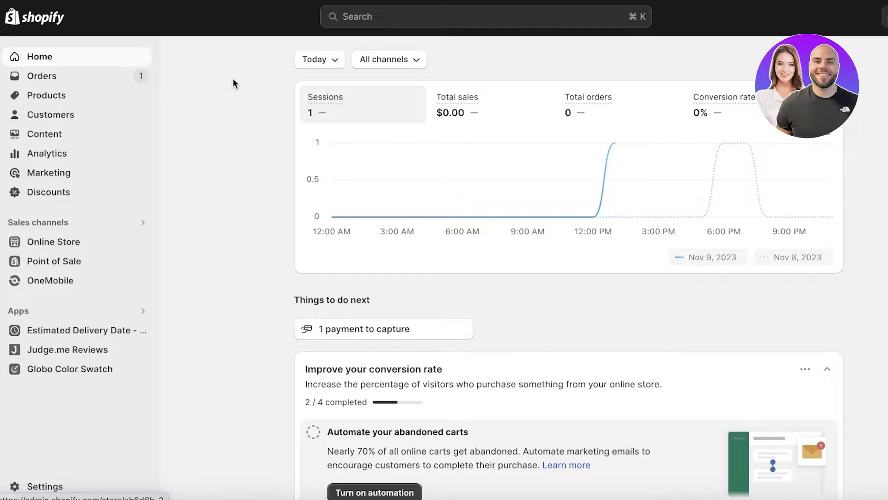
click(88, 103)
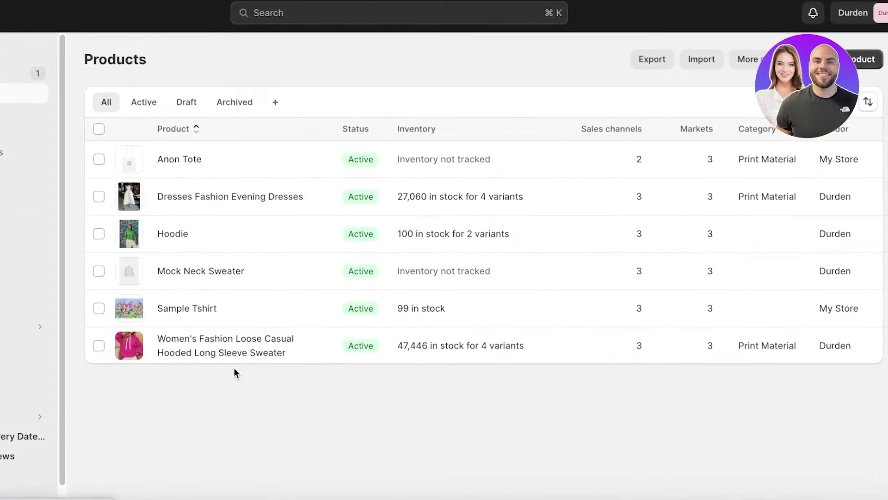
click(293, 197)
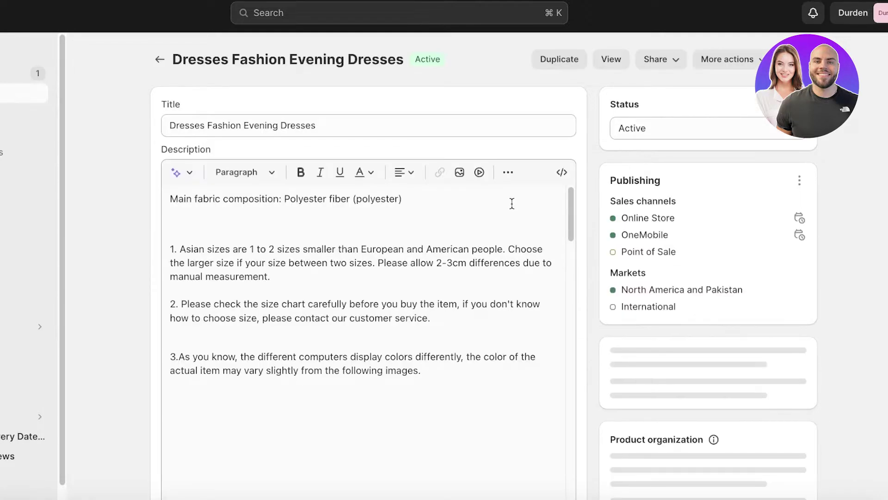
- Delete the dress photos and the leftover empty image box from the product description
scroll(521, 219, down, 1)
scroll(331, 294, down, 5)
click(333, 293)
scroll(333, 291, up, 3)
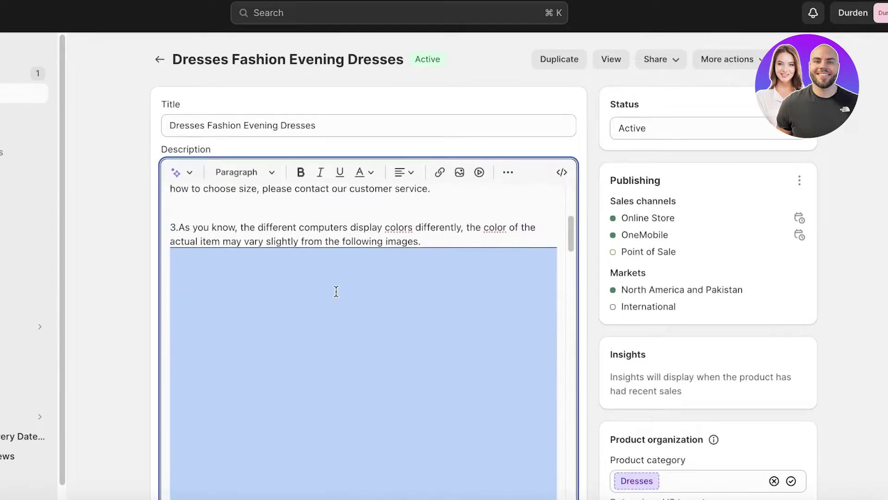
key(Delete)
scroll(325, 305, down, 2)
click(325, 305)
key(Delete)
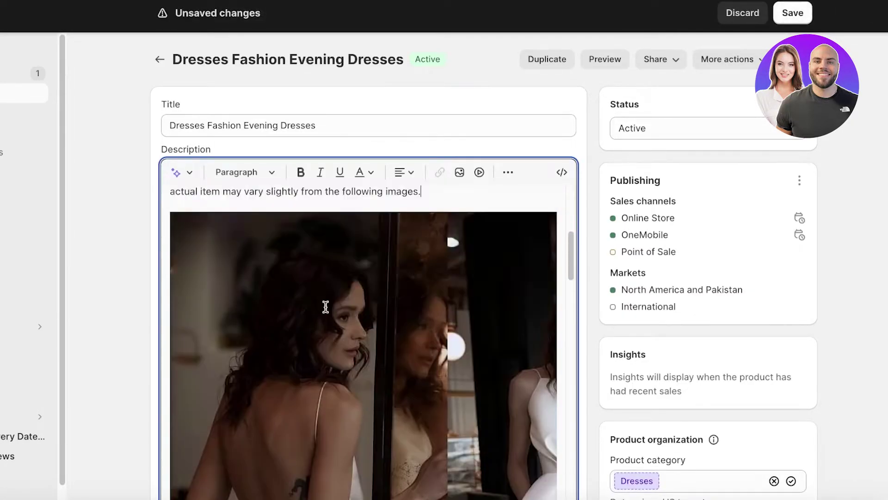
key(Delete)
scroll(325, 305, down, 5)
click(325, 305)
key(Delete)
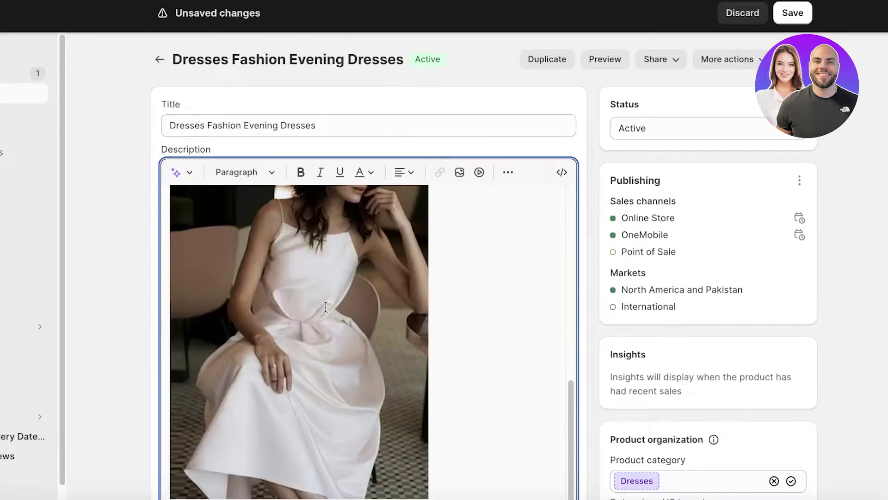
key(Delete)
key(Delete)
- Scroll down to the Variants section to reach the White / L variant's price details
scroll(166, 254, down, 10)
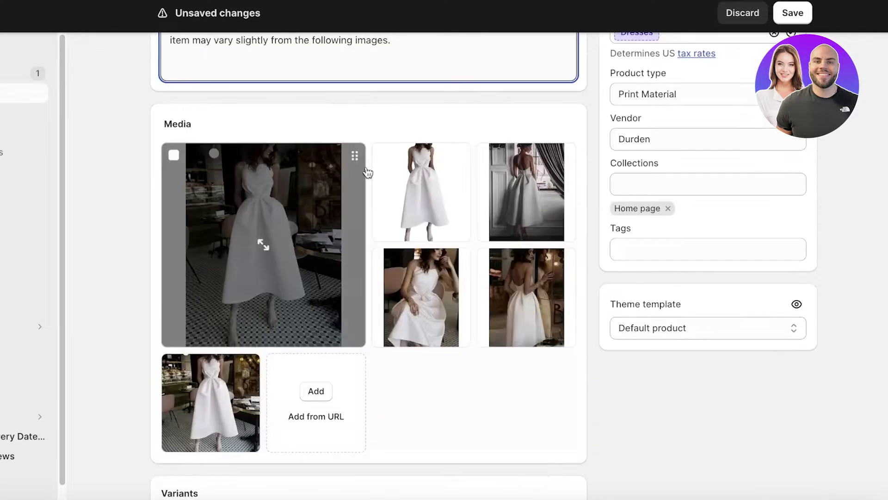
scroll(287, 224, up, 4)
scroll(426, 188, down, 4)
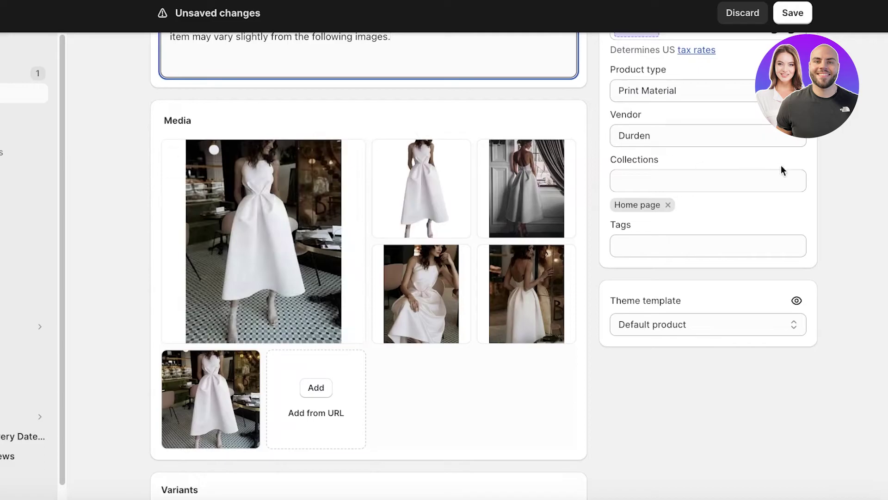
scroll(453, 225, up, 8)
scroll(701, 134, up, 2)
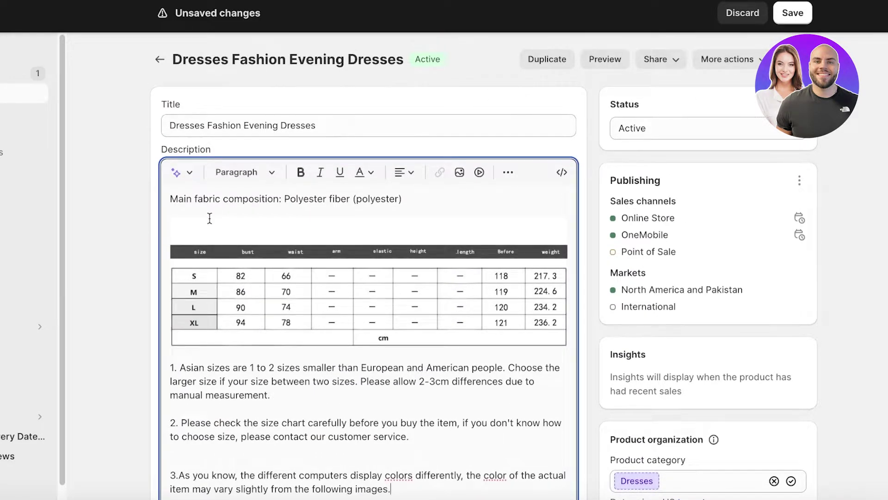
scroll(216, 220, down, 7)
scroll(217, 225, down, 9)
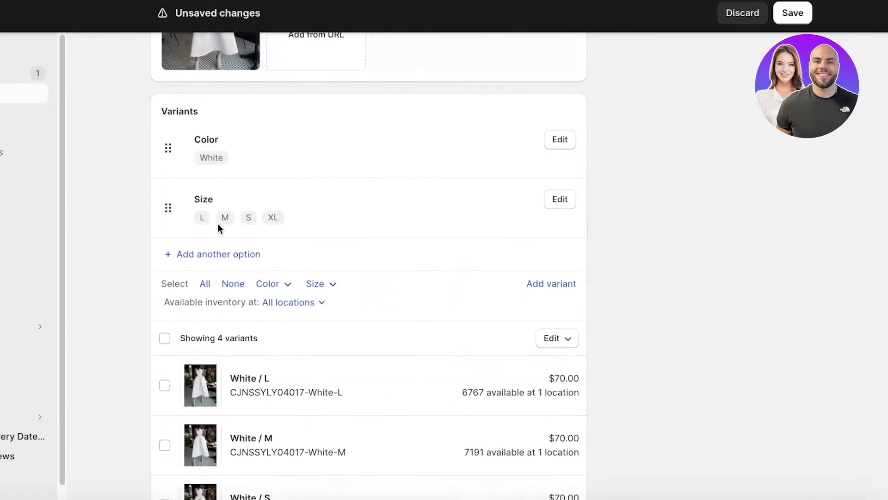
scroll(226, 218, down, 2)
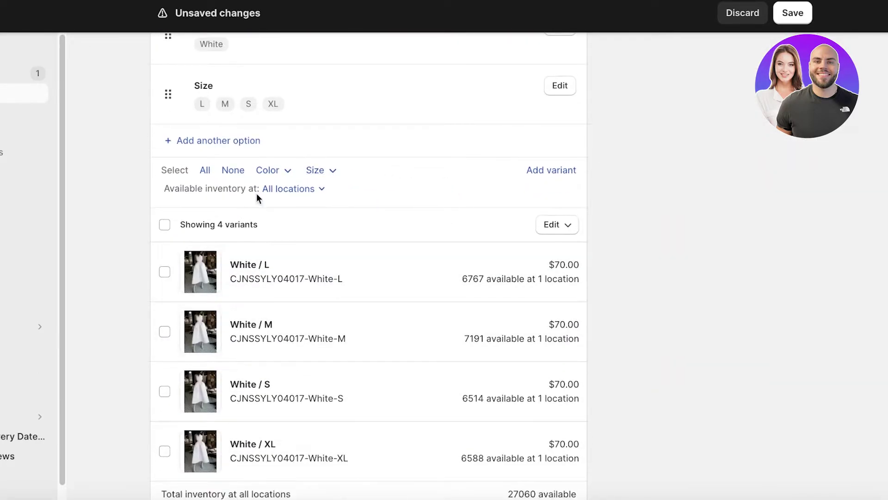
scroll(702, 194, down, 3)
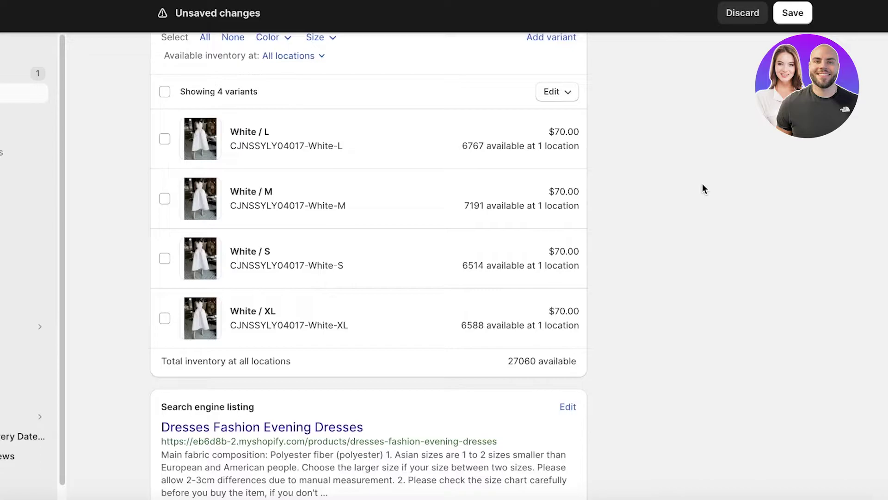
scroll(702, 185, up, 1)
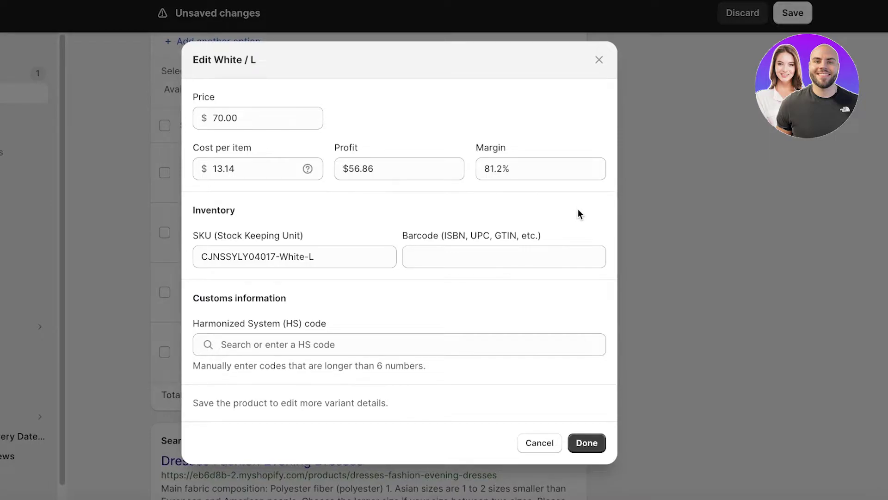
- Set the White / L variant's cost per item to 30 and close its editor
double_click(228, 116)
double_click(272, 167)
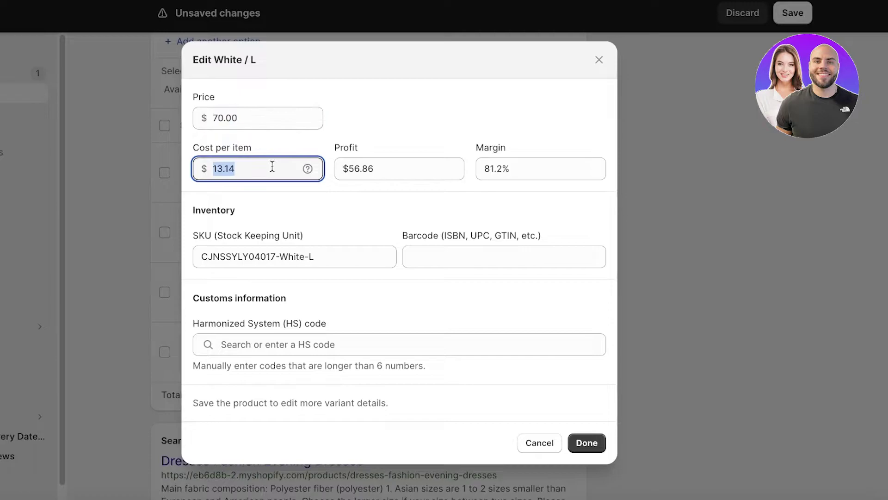
key(BackSpace)
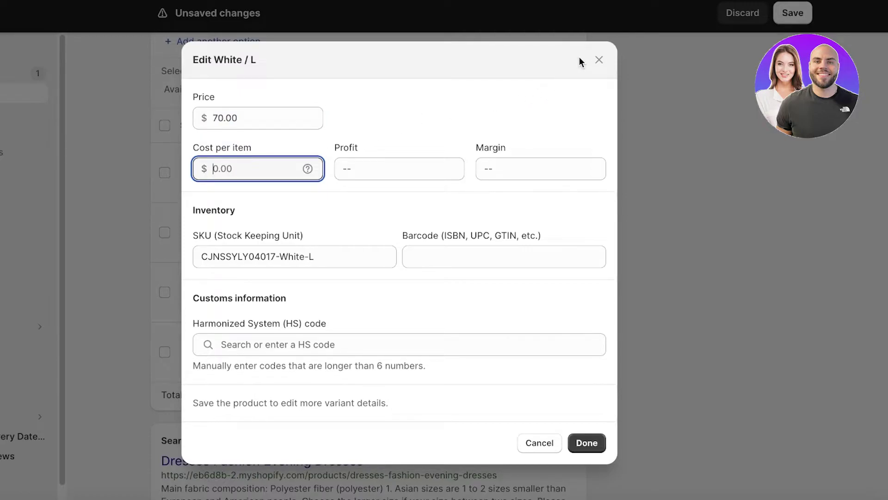
text(70)
key(BackSpace)
key(BackSpace)
text(30)
click(587, 61)
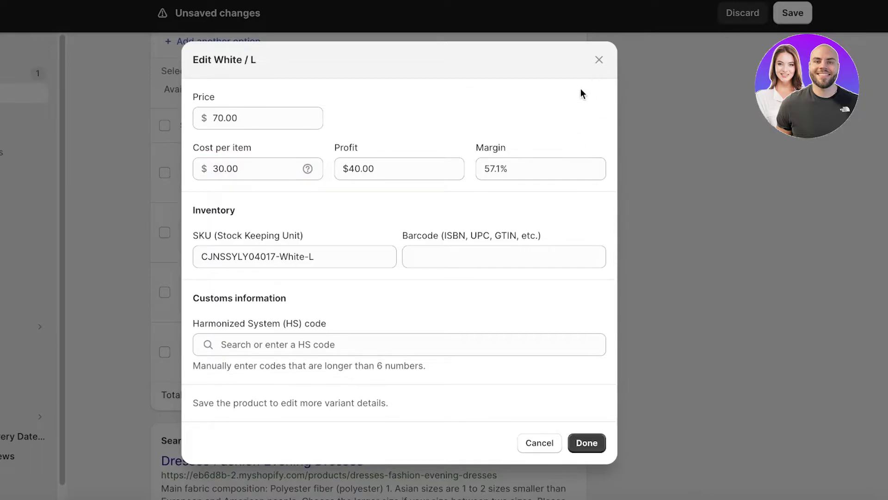
click(599, 59)
- Open Edit prices for all variants, then cancel without changes
click(562, 123)
click(559, 172)
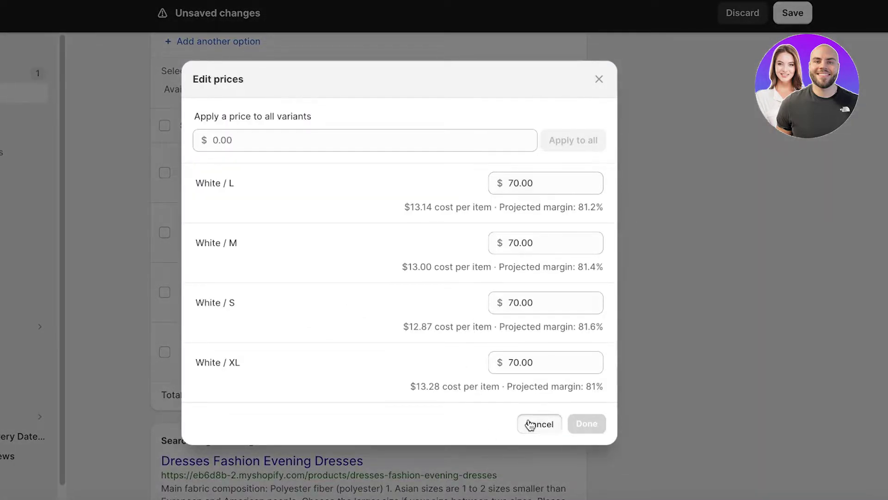
click(531, 425)
- Open and close the White / XL variant editor
scroll(318, 162, down, 1)
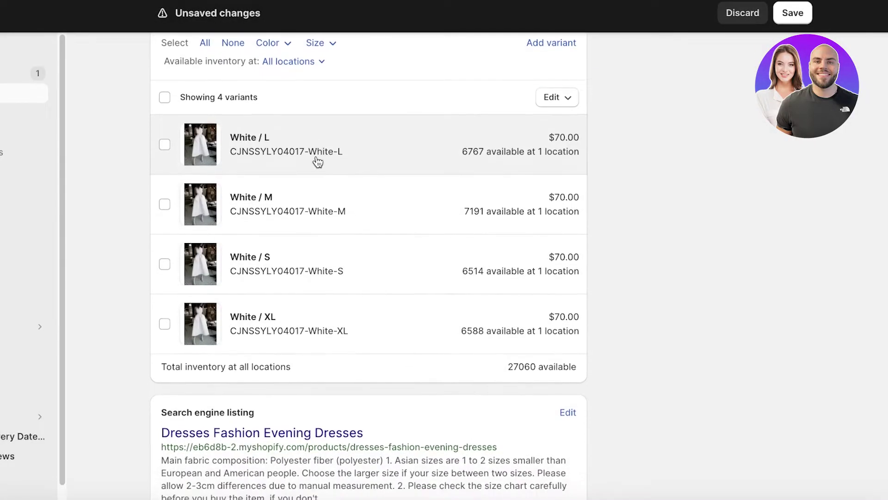
click(318, 319)
click(597, 59)
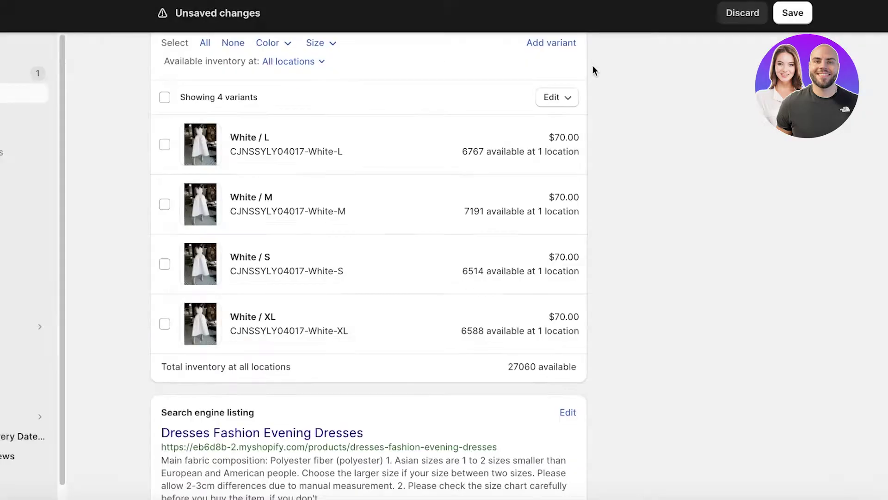
scroll(373, 146, up, 3)
- Check the All locations inventory dropdown for the variants, then close it
scroll(349, 323, down, 1)
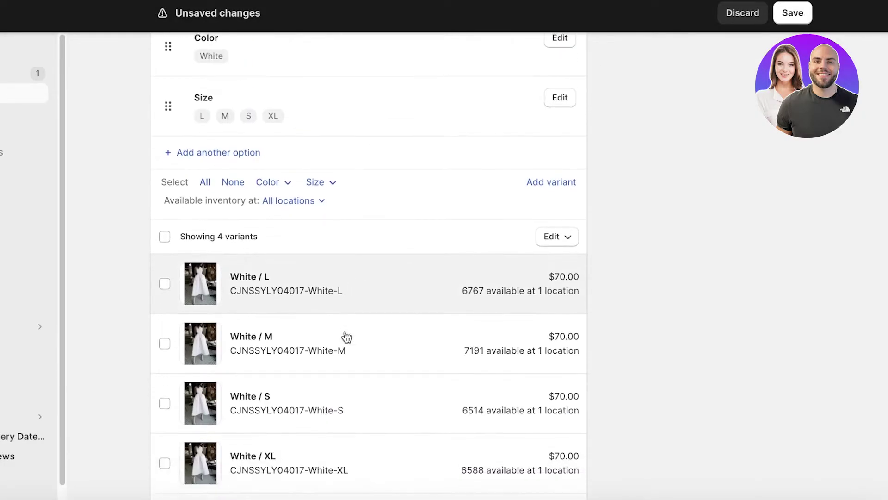
scroll(345, 338, down, 5)
scroll(348, 332, up, 2)
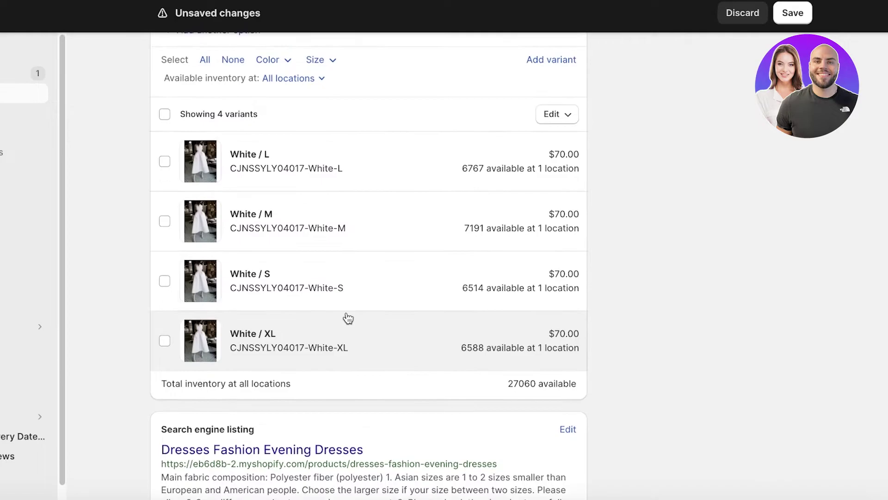
scroll(341, 314, up, 8)
scroll(334, 311, down, 10)
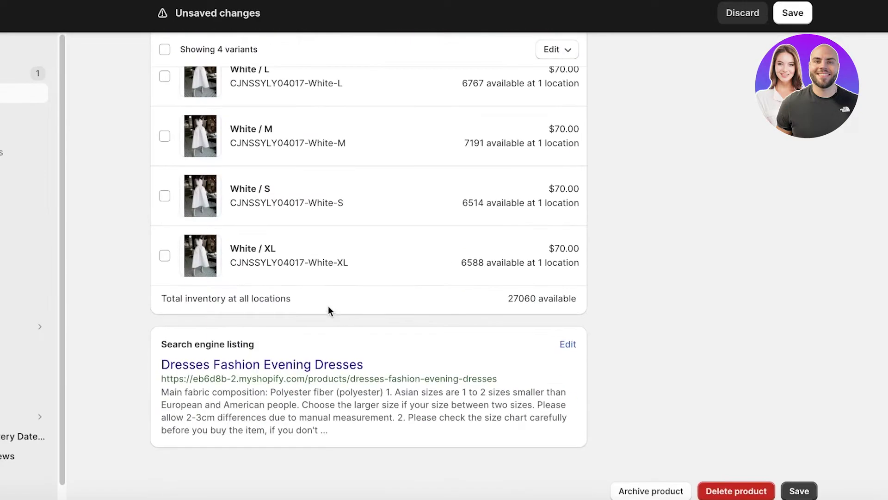
scroll(300, 309, up, 3)
click(319, 143)
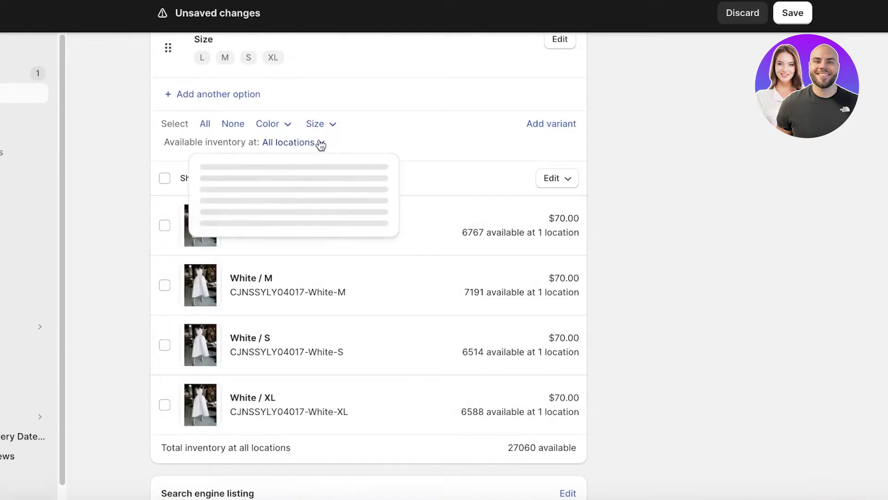
click(398, 133)
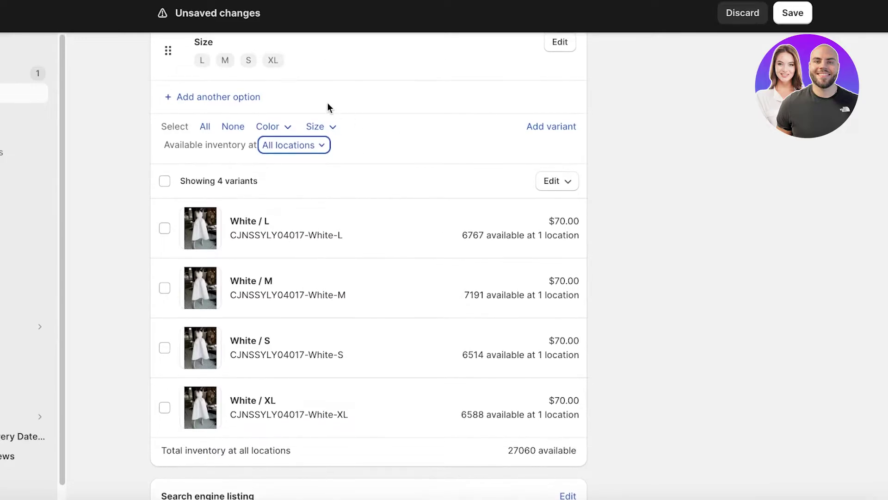
scroll(296, 138, up, 1)
- Select all four White variants, start Bulk edit, and choose Stay
click(165, 184)
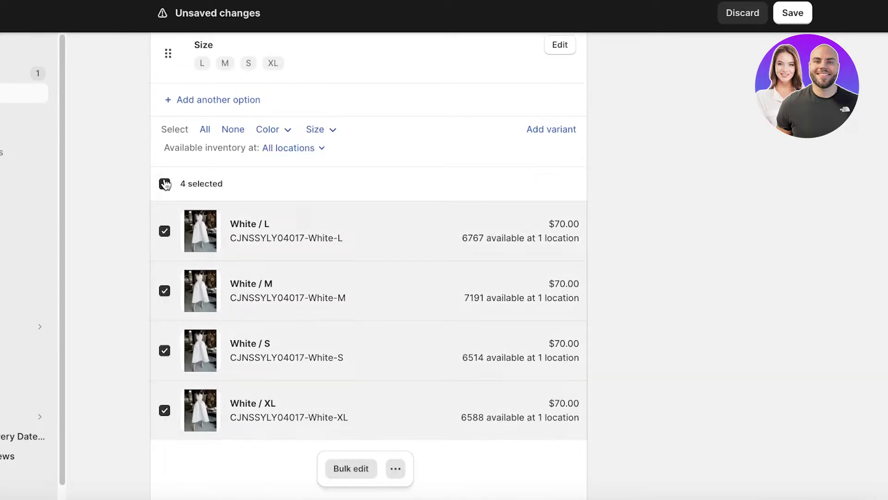
scroll(287, 278, down, 3)
click(352, 348)
click(516, 292)
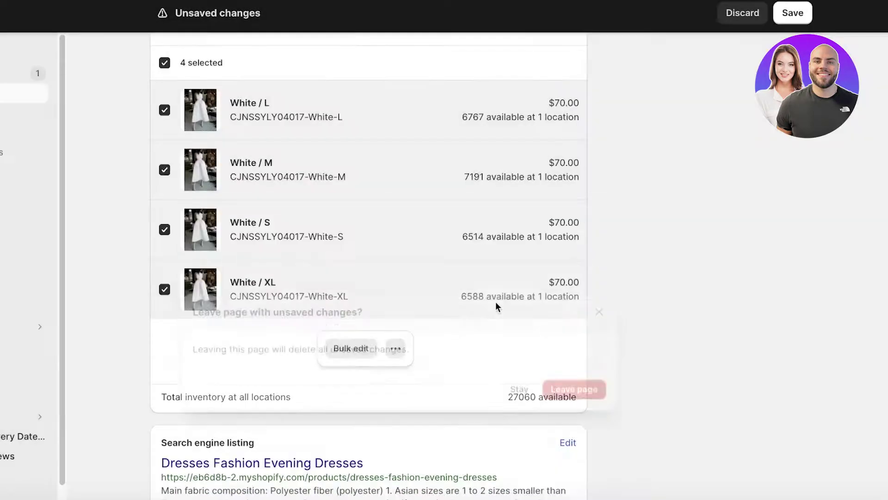
- From the more-actions menu, open Edit prices for the selected variants, then close it
click(396, 348)
scroll(283, 184, down, 1)
scroll(278, 152, up, 1)
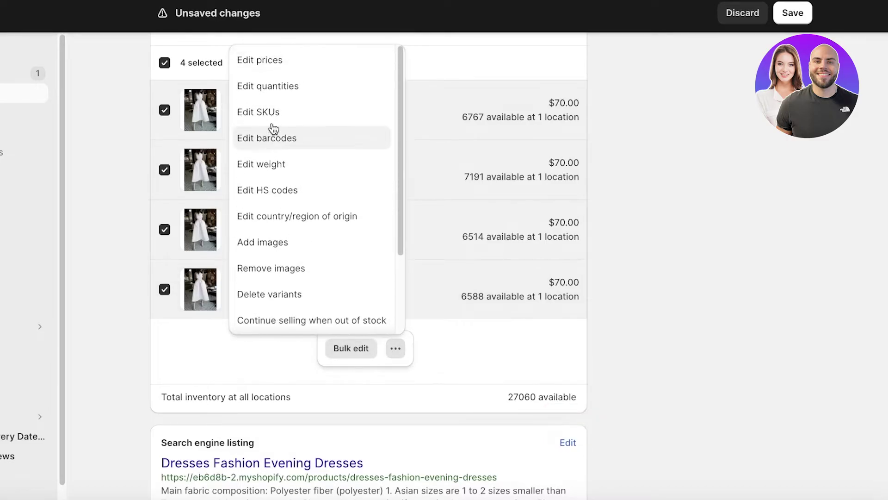
scroll(331, 214, down, 3)
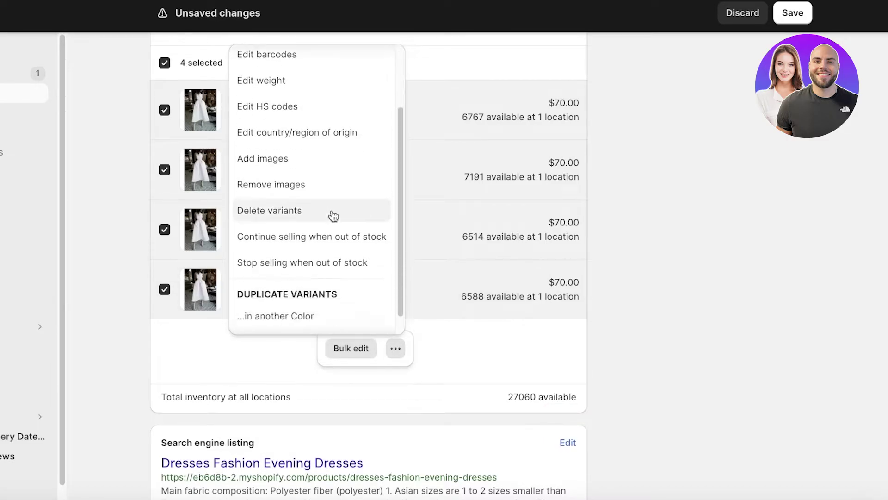
scroll(324, 277, up, 3)
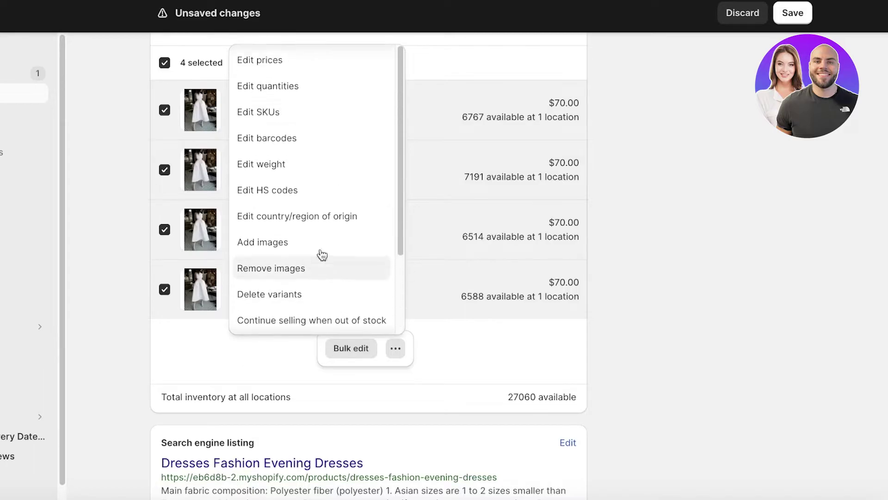
click(284, 57)
click(540, 182)
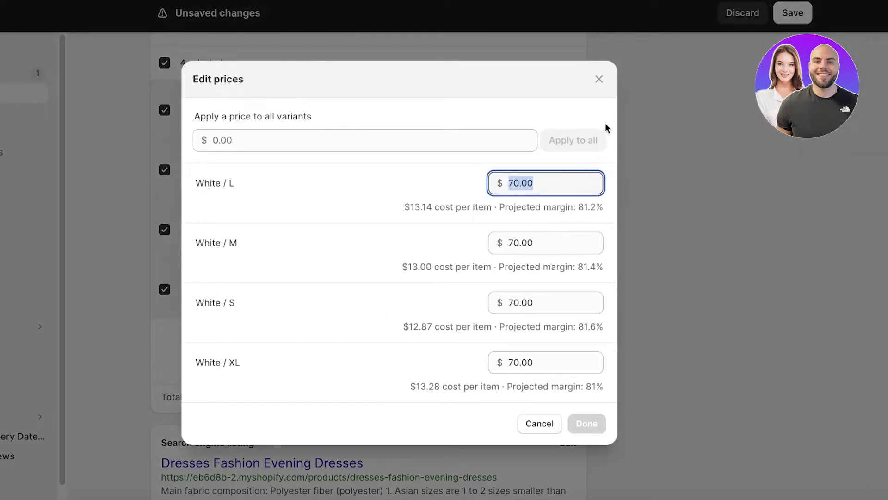
click(599, 81)
- Start discarding the dress's unsaved changes from the top bar
scroll(707, 209, up, 8)
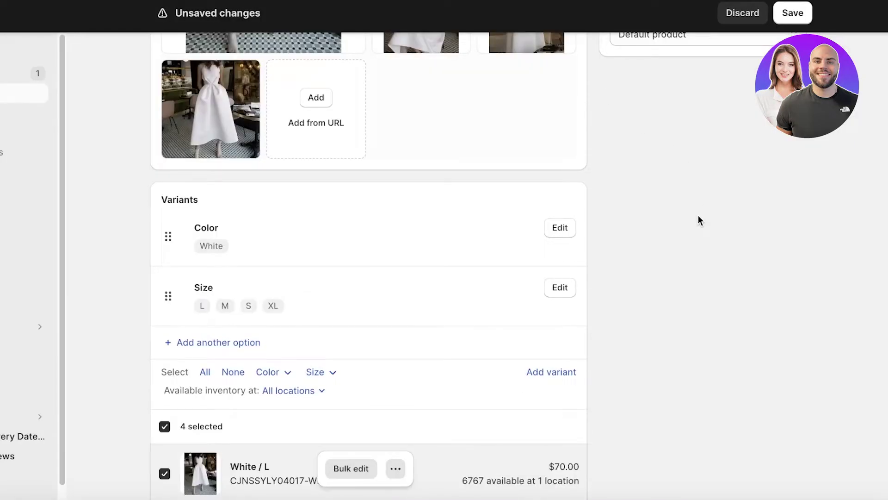
scroll(650, 199, down, 4)
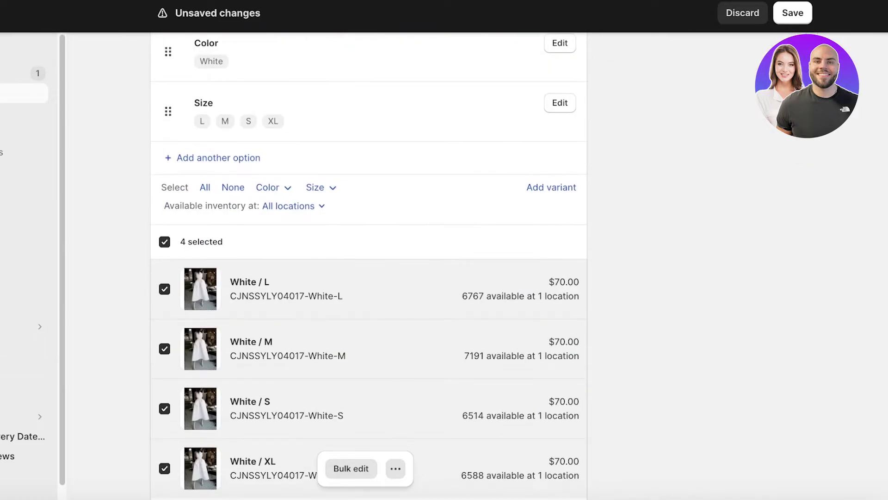
click(743, 19)
- Confirm discarding the dress edits, open the Women's Fashion sweater, and browse storefront All Products
click(548, 292)
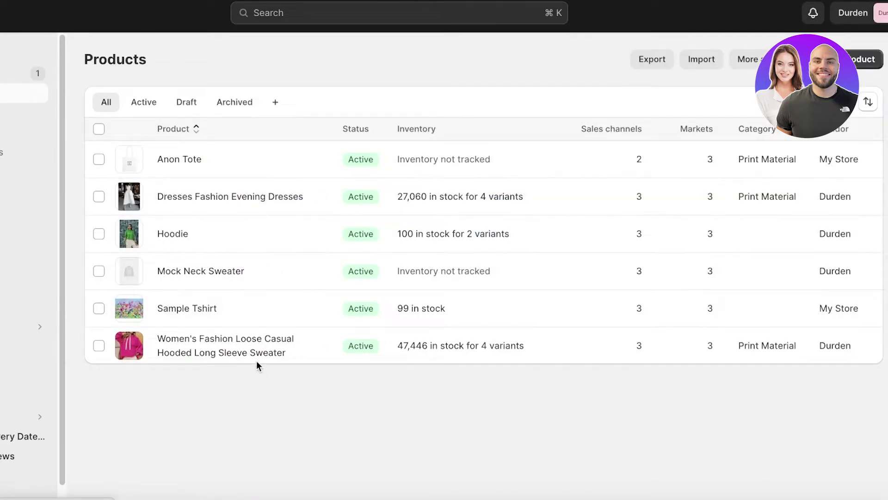
click(203, 355)
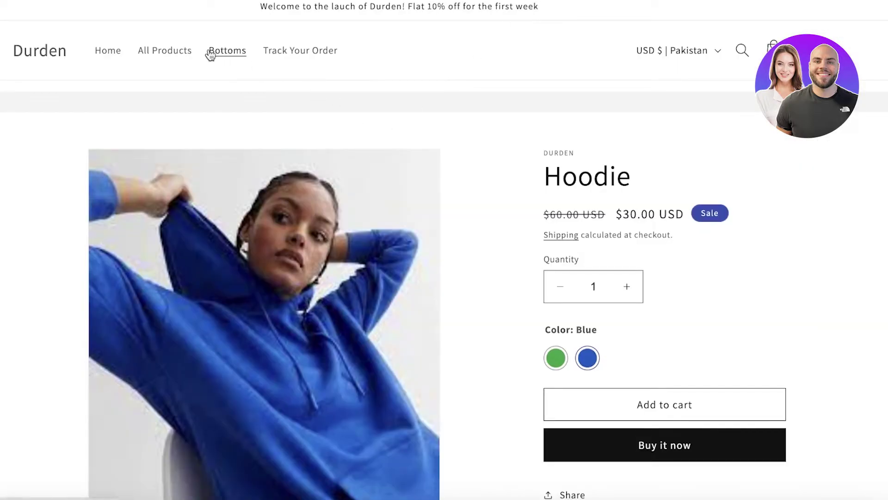
click(191, 50)
scroll(717, 152, down, 10)
scroll(410, 99, up, 2)
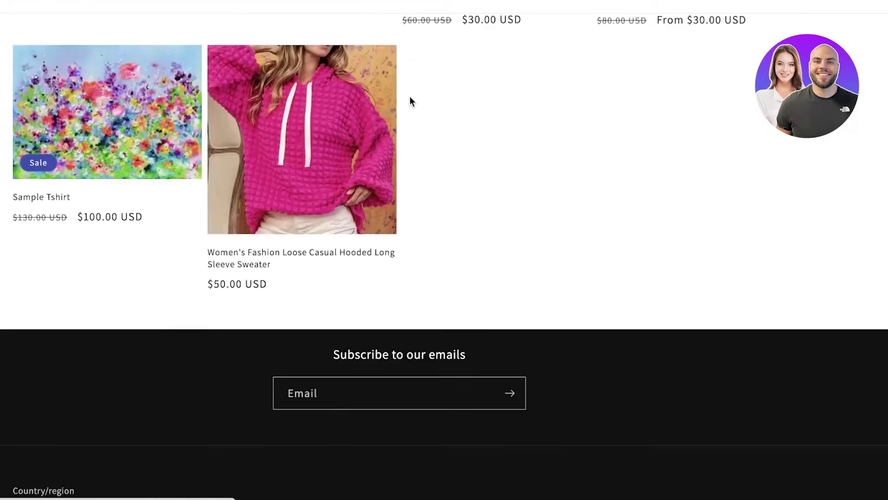
scroll(240, 220, down, 2)
scroll(256, 180, up, 3)
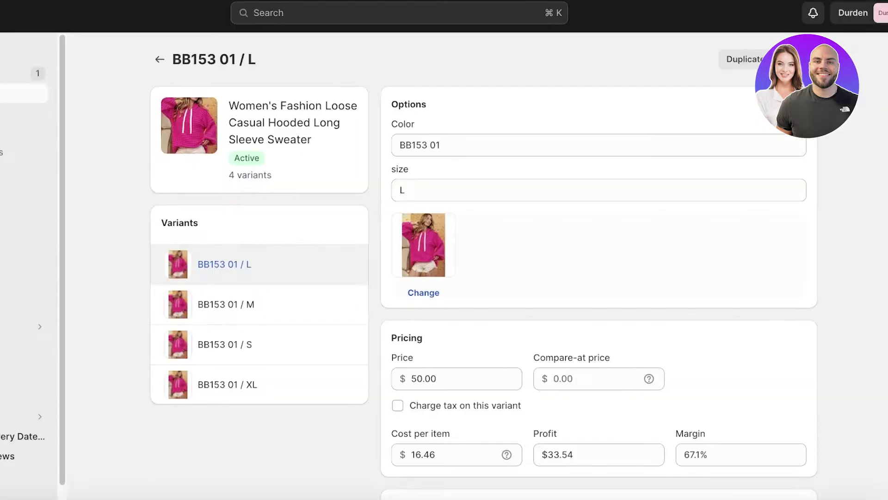
- Return to the Products list and reopen the Women's Fashion sweater product
click(154, 58)
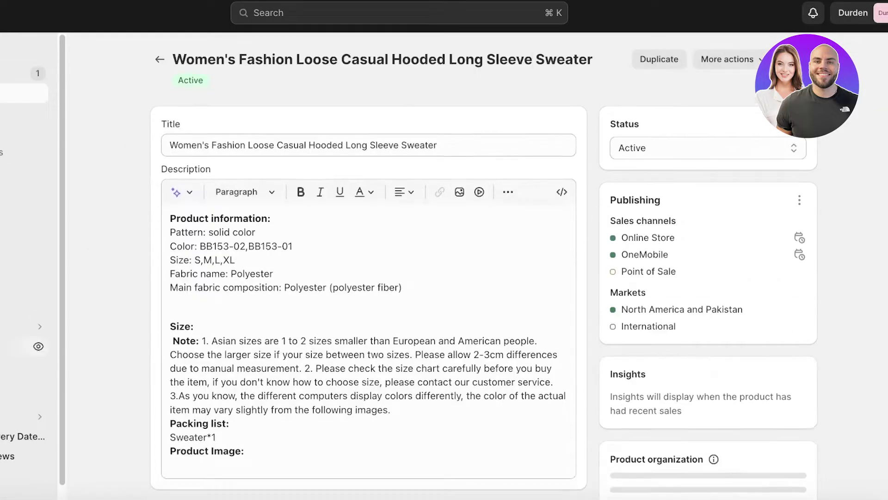
click(160, 59)
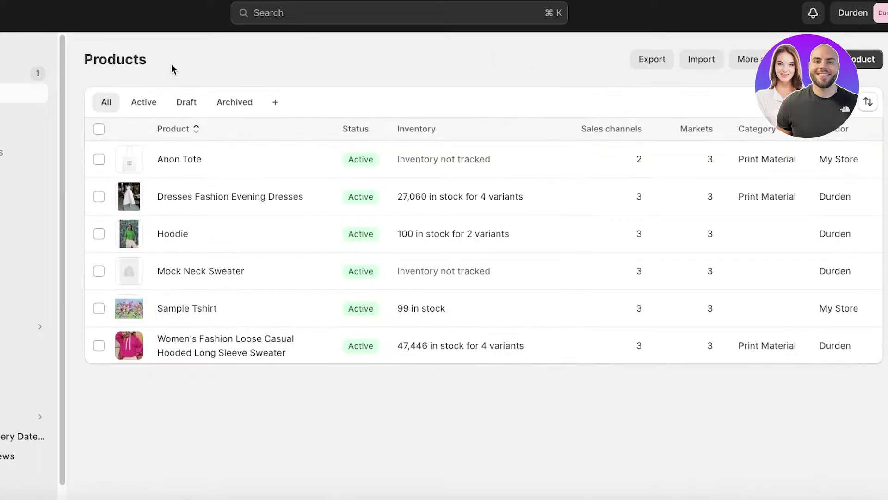
click(250, 356)
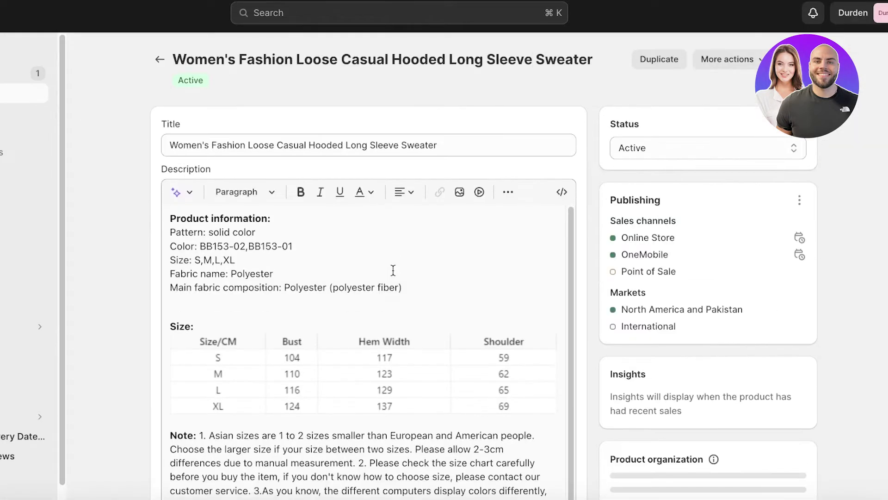
scroll(607, 171, down, 5)
scroll(665, 177, down, 15)
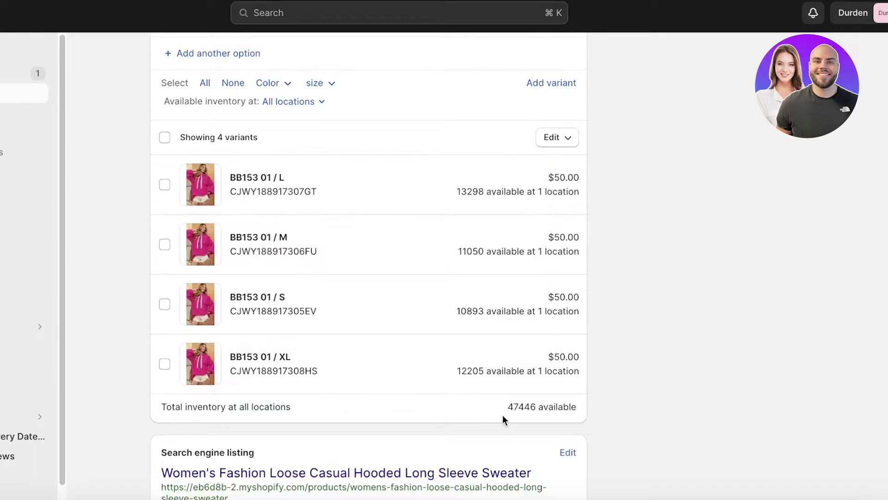
- Open the BB153 01 / L variant, check its $50.00 price, and focus Compare-at price
click(361, 198)
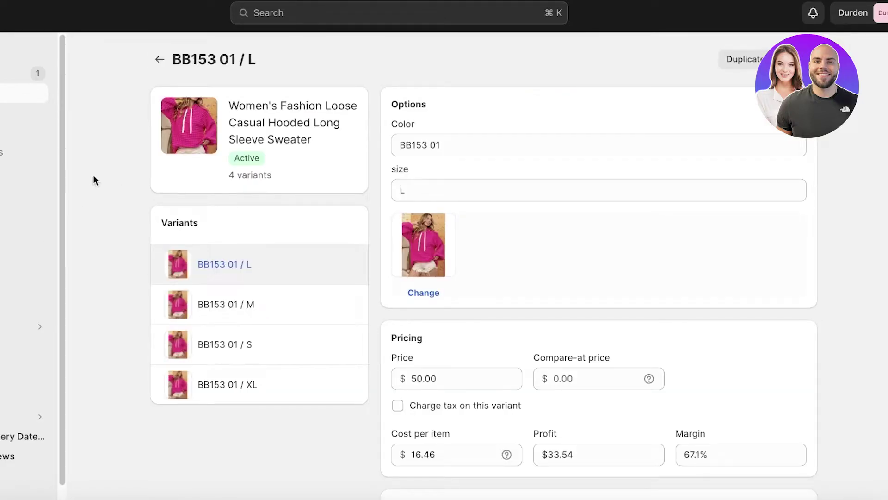
scroll(598, 202, down, 2)
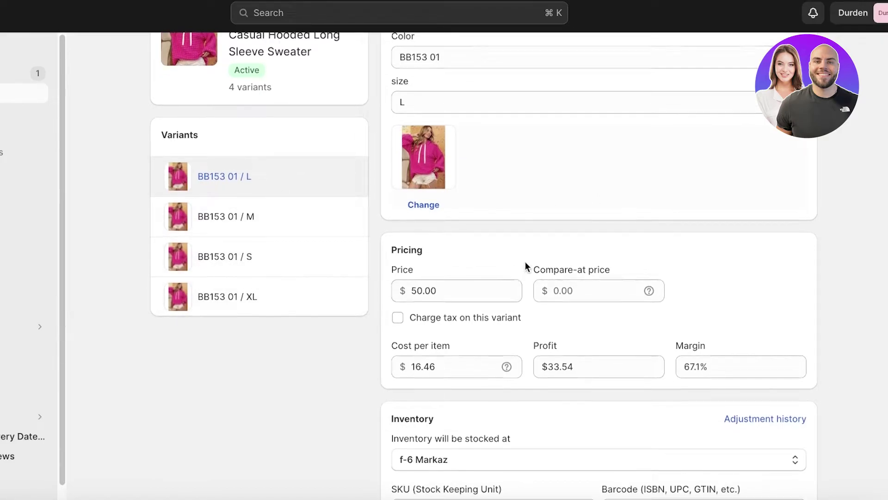
scroll(526, 266, down, 1)
click(455, 276)
click(586, 275)
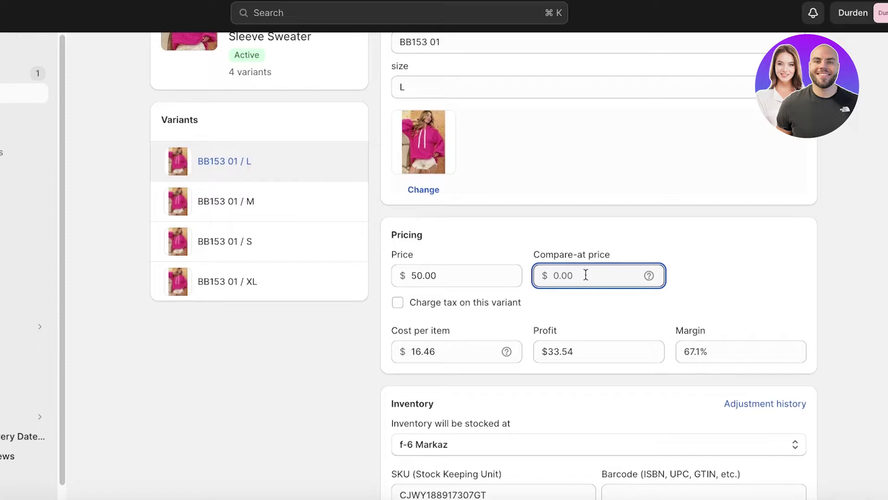
- Enter a $100.00 compare-at price on the BB153 01 / L variant
text(100)
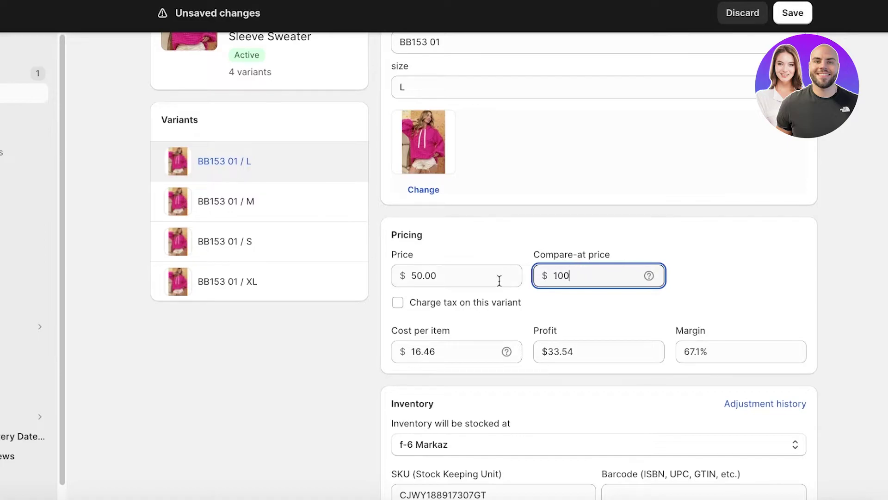
click(440, 273)
click(465, 260)
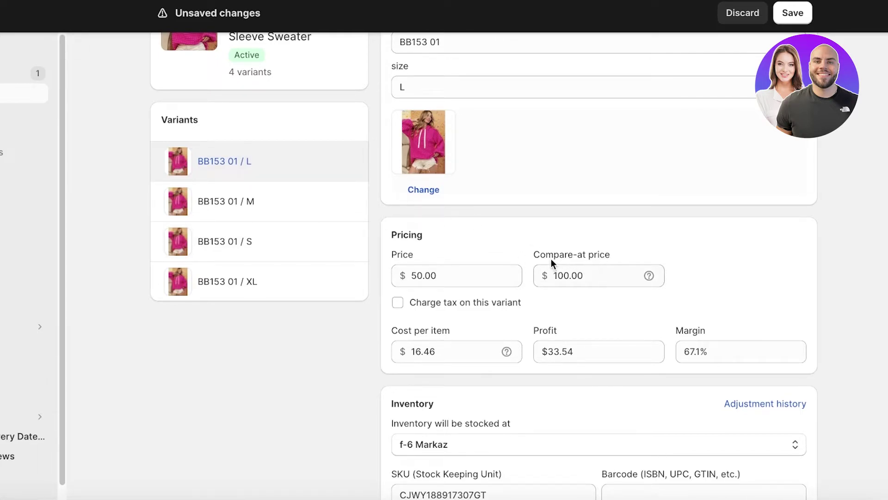
drag(534, 254, 631, 252)
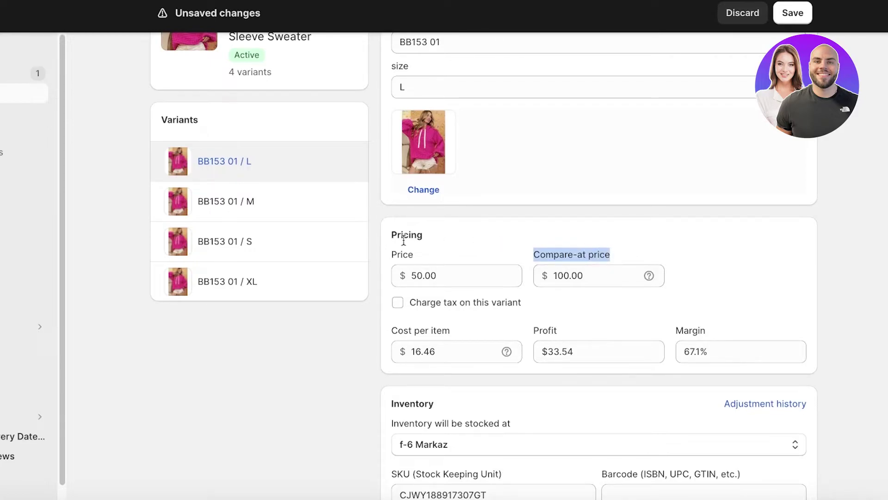
- Stay on the page, save the L variant, and open the BB153 01 / M variant
click(293, 212)
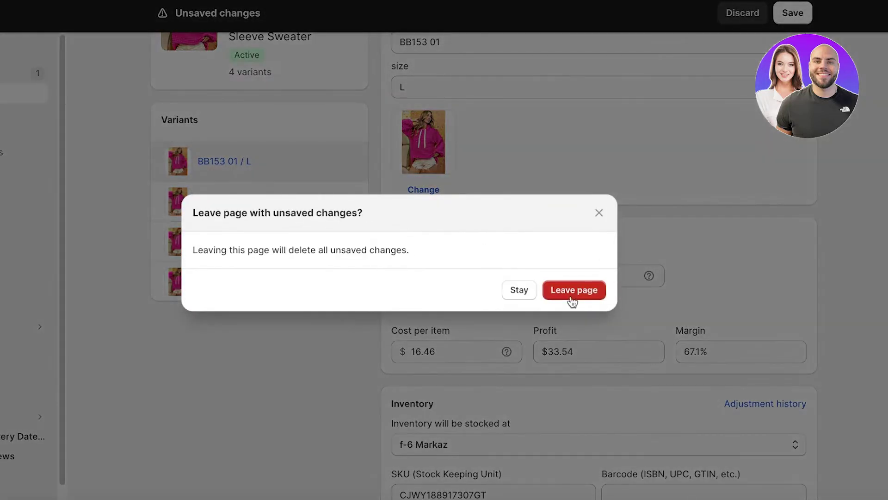
click(519, 290)
click(791, 14)
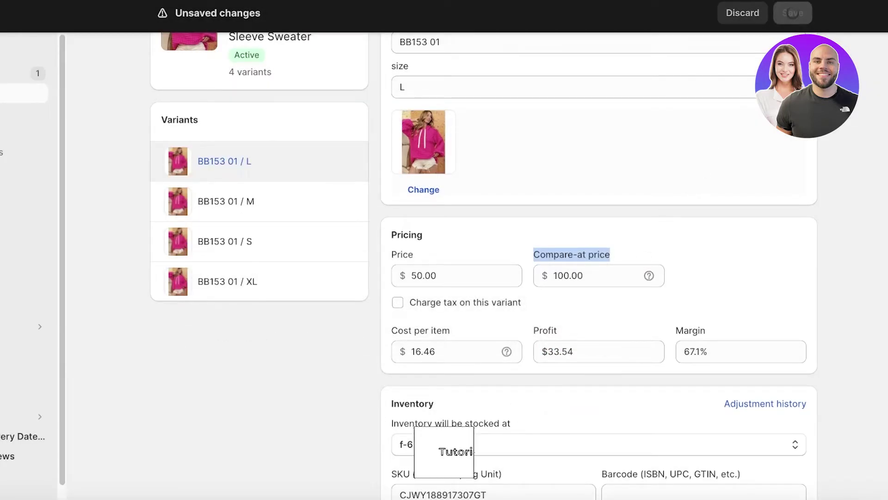
double_click(419, 276)
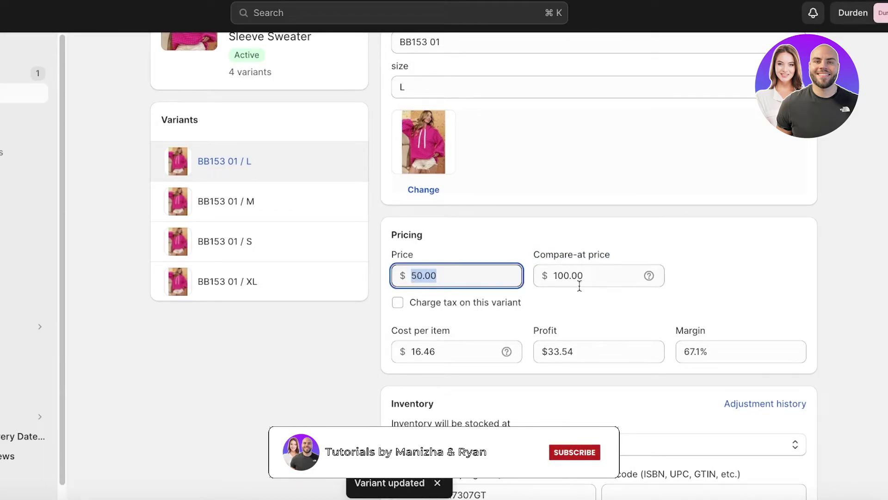
click(254, 197)
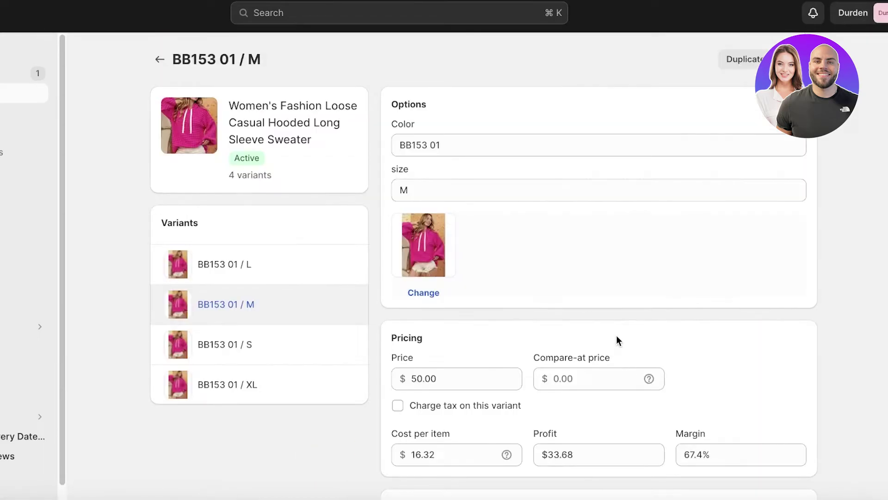
- Give the M and S sweater variants a 100.00 compare-at price and save each
scroll(616, 335, down, 2)
click(578, 290)
text(100)
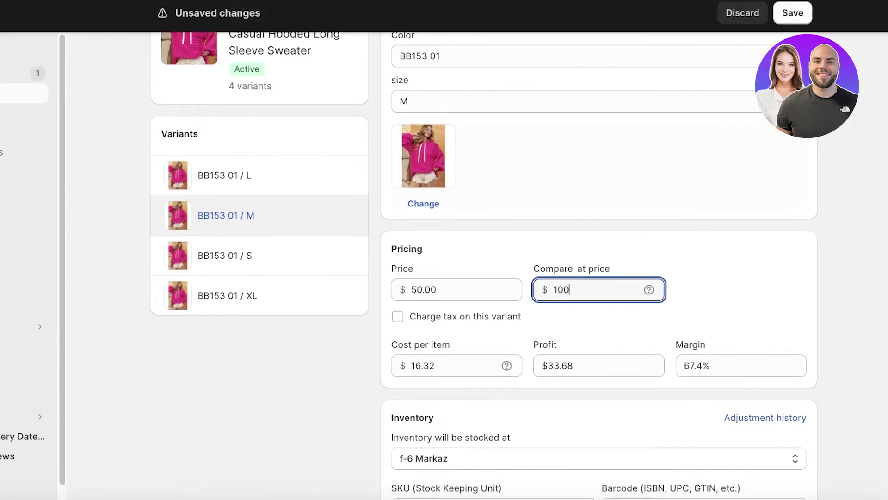
click(799, 11)
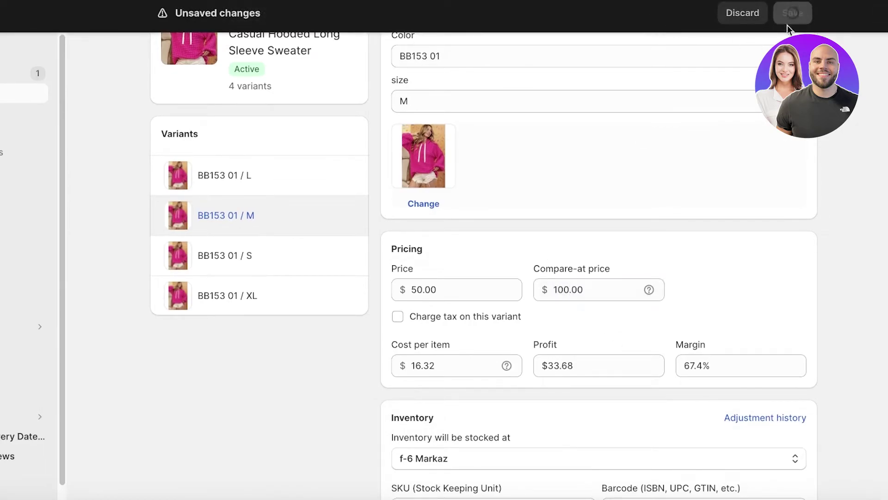
click(298, 268)
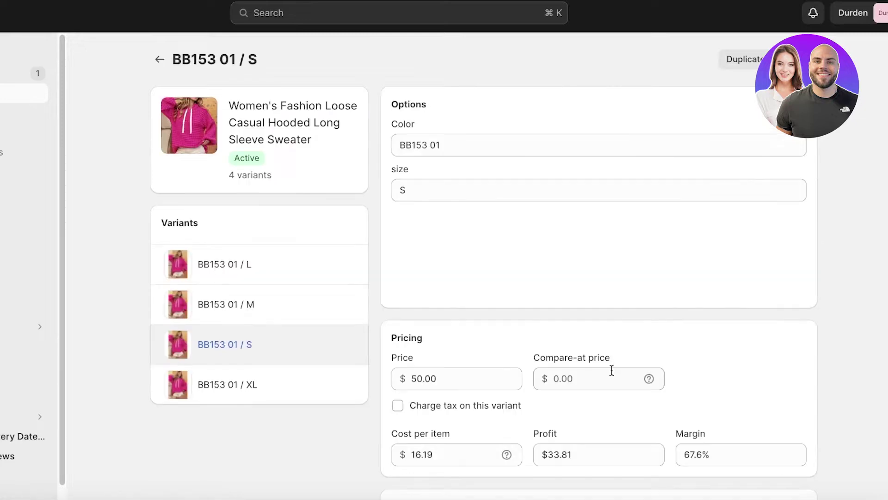
click(620, 373)
text(100)
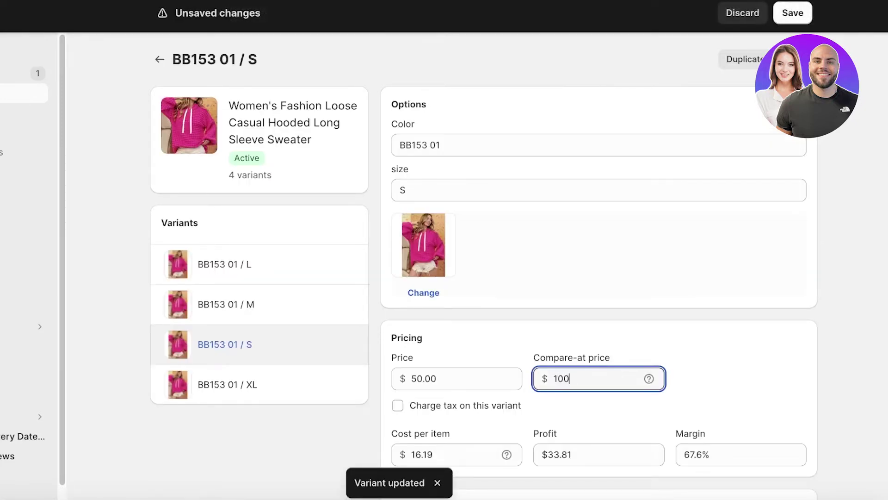
click(803, 14)
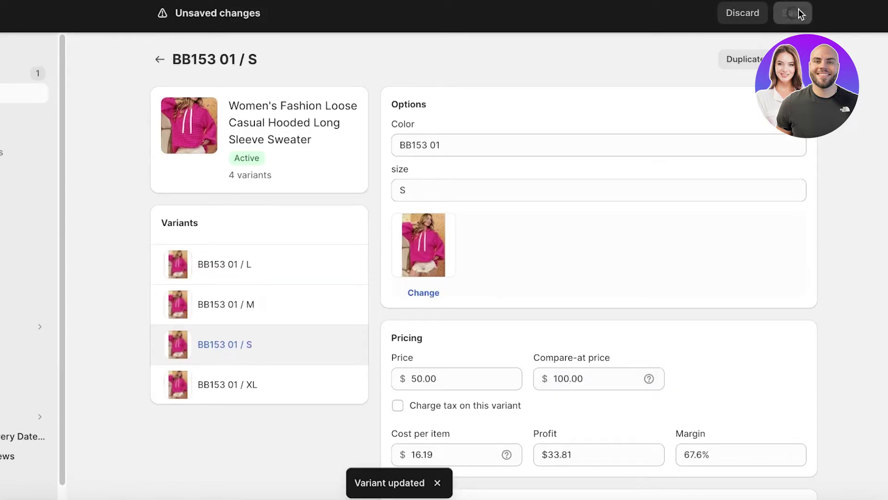
scroll(417, 361, down, 4)
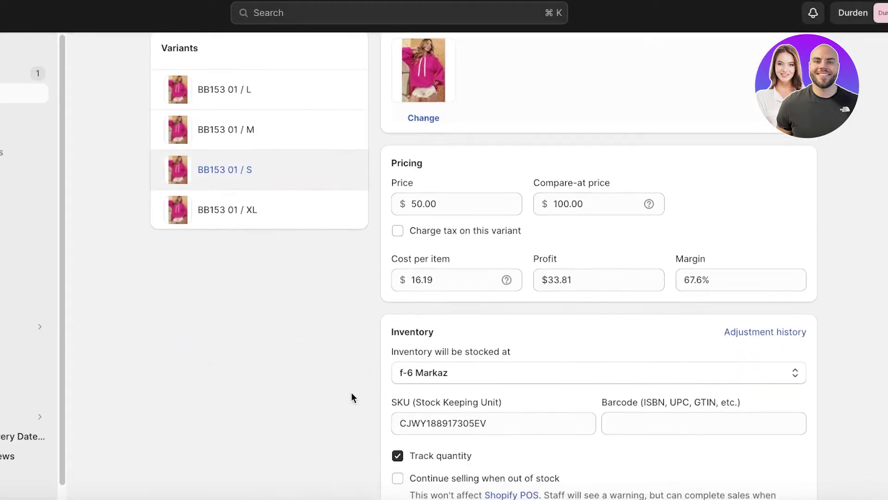
scroll(220, 363, up, 1)
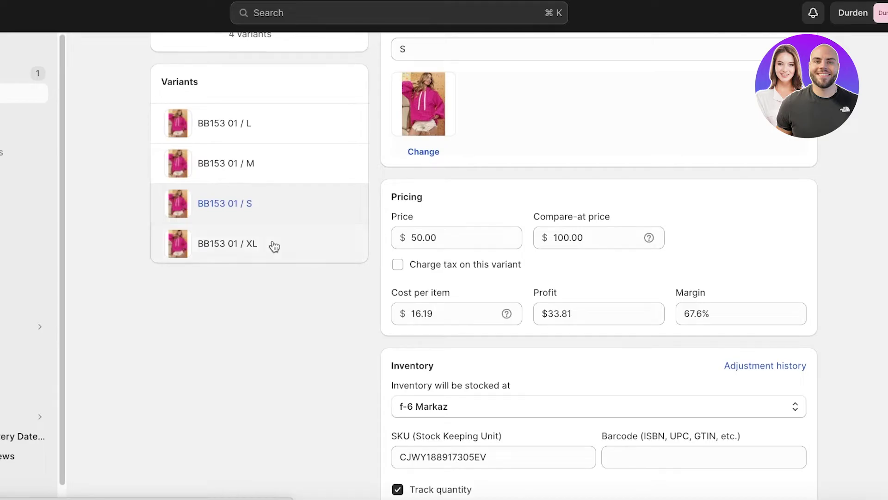
- Set the XL variant to a 37.00 price with a 100.00 compare-at price and save
click(273, 245)
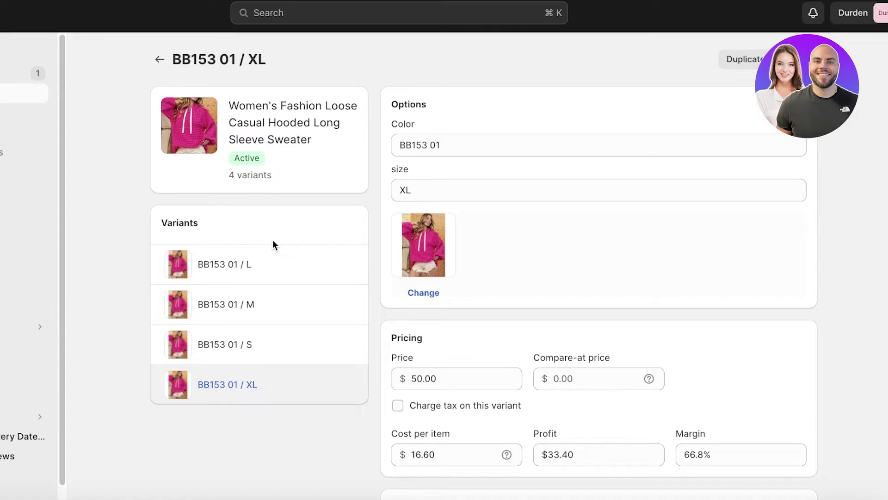
scroll(209, 175, down, 3)
scroll(416, 246, up, 1)
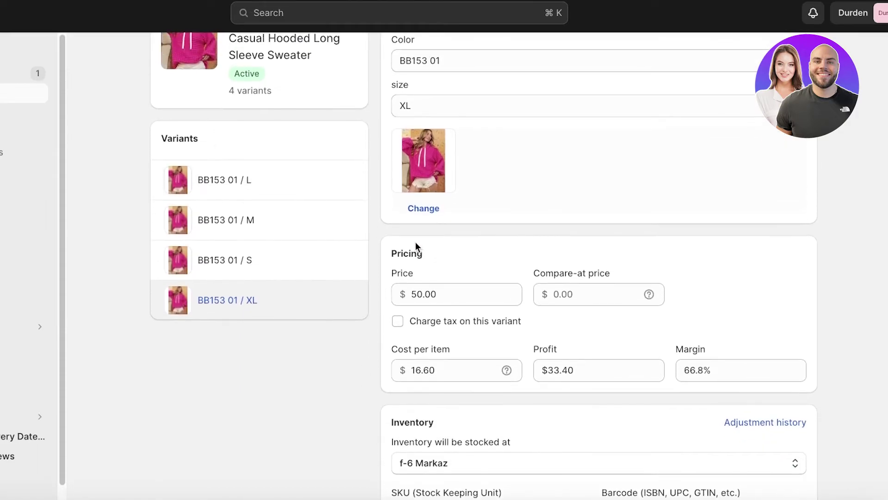
click(589, 293)
text(100)
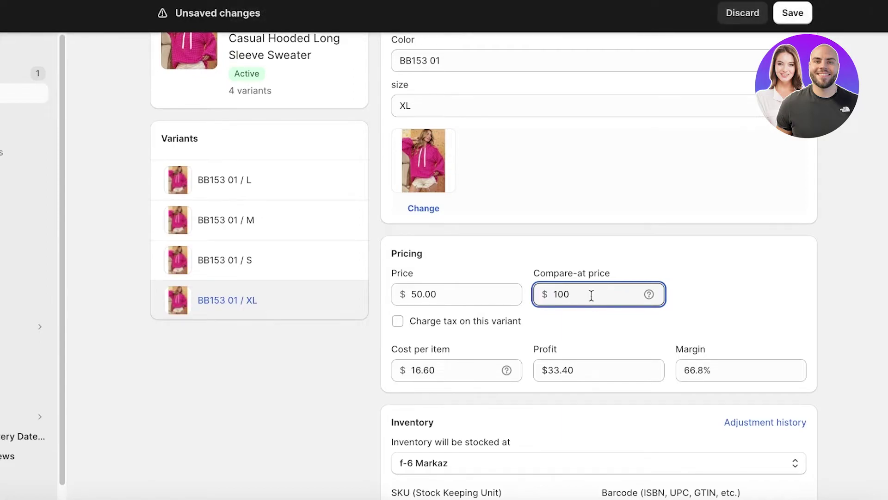
click(451, 290)
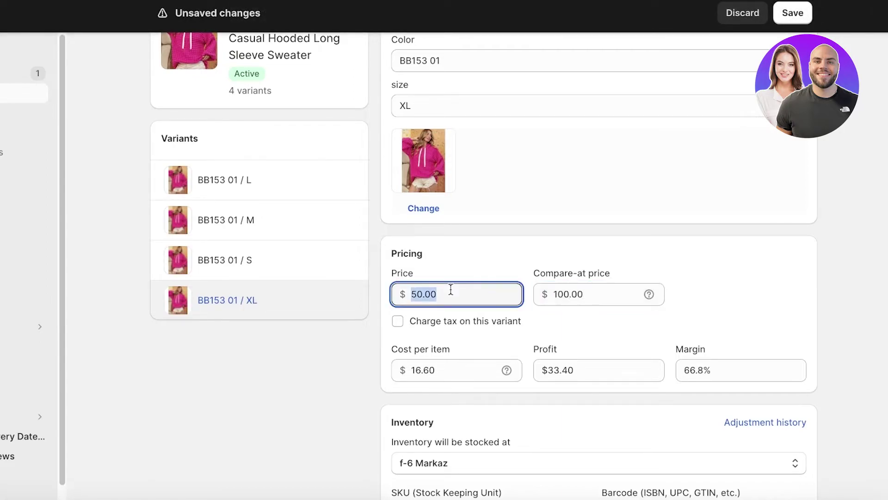
key(BackSpace)
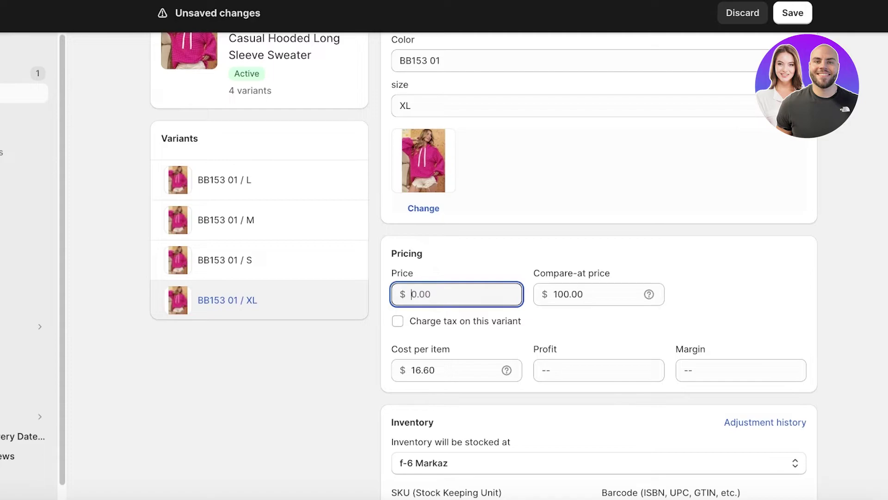
text(40)
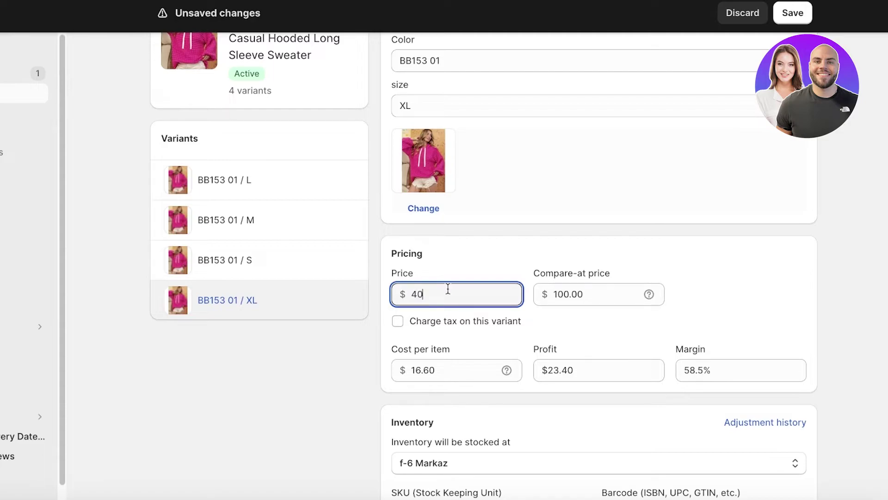
key(BackSpace)
key(BackSpace)
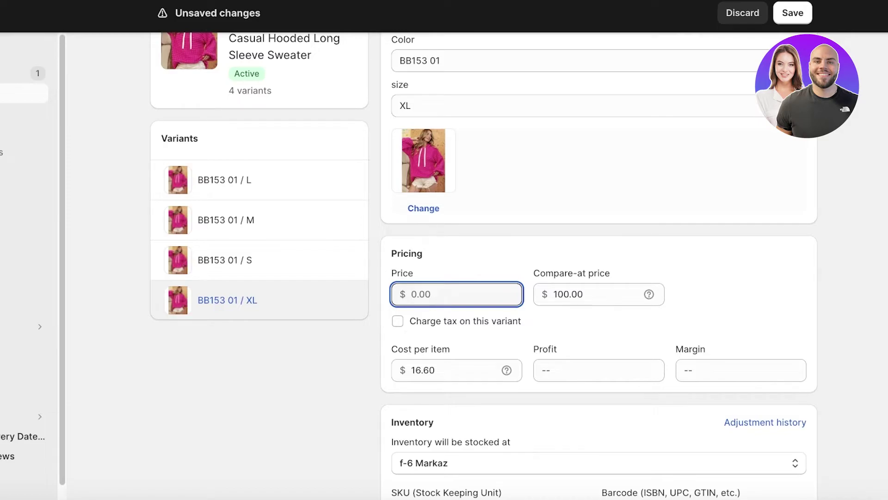
text(37)
click(804, 22)
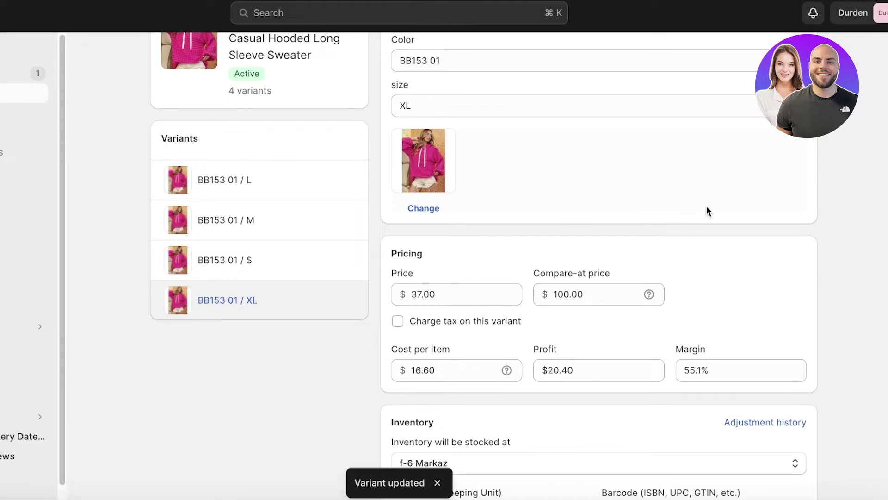
- Review the saved XL variant, then go back to the sweater's product page
scroll(707, 211, up, 2)
scroll(643, 294, down, 1)
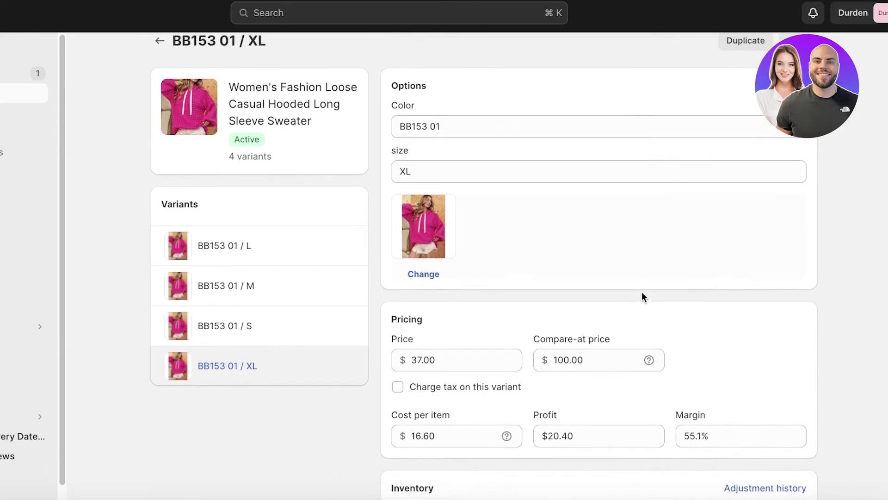
scroll(633, 298, down, 4)
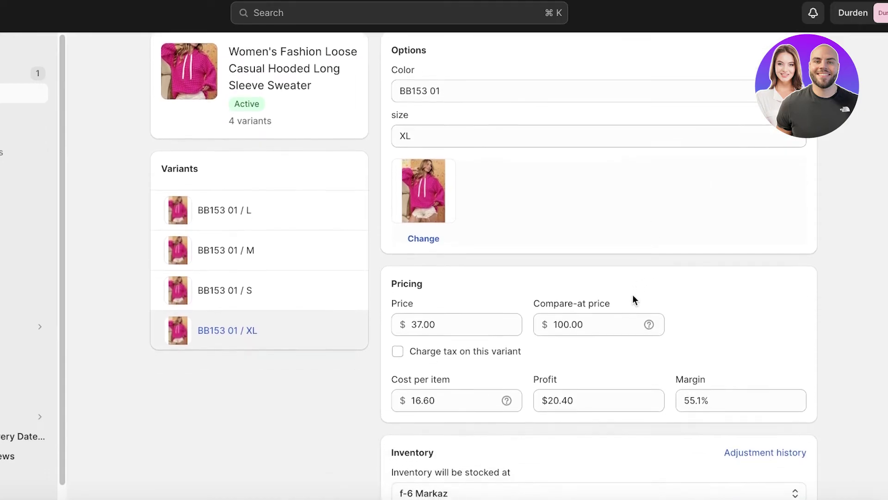
scroll(603, 326, up, 5)
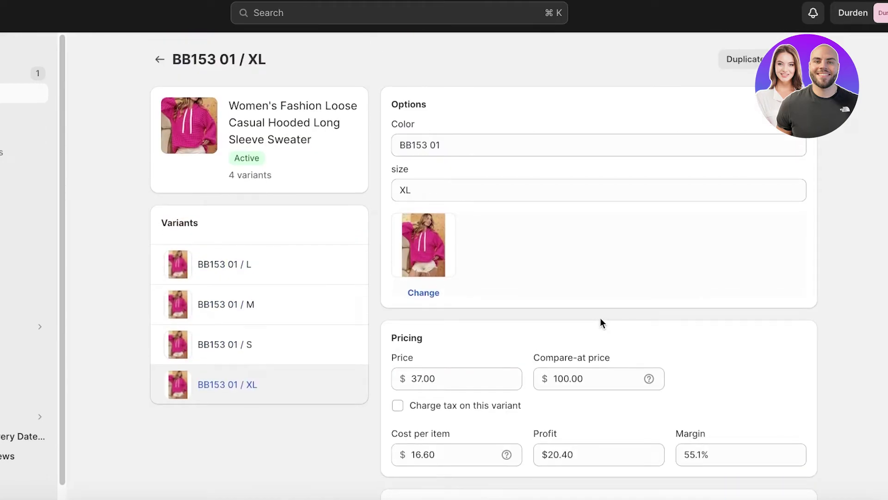
scroll(600, 318, down, 1)
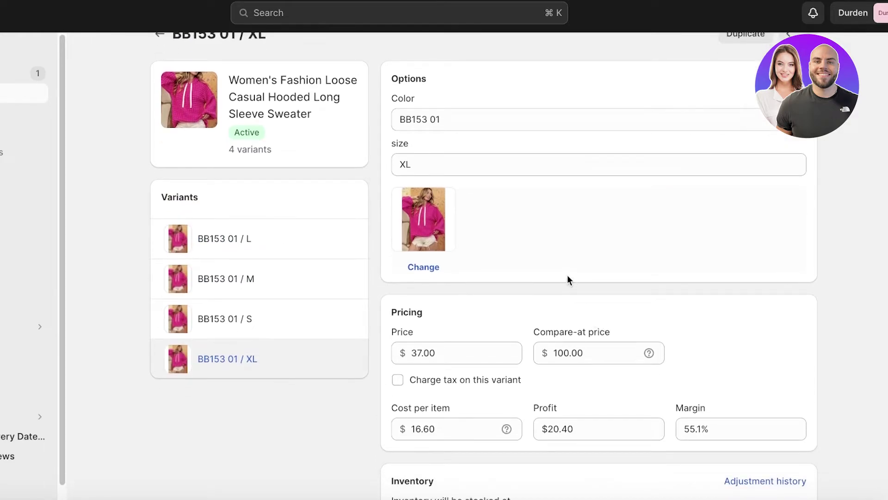
scroll(568, 280, down, 1)
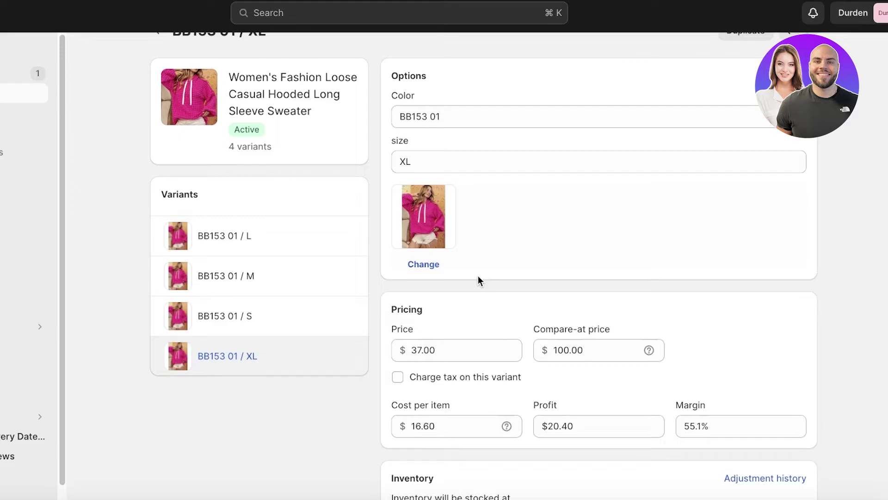
scroll(479, 276, up, 1)
scroll(557, 239, down, 10)
scroll(570, 231, up, 8)
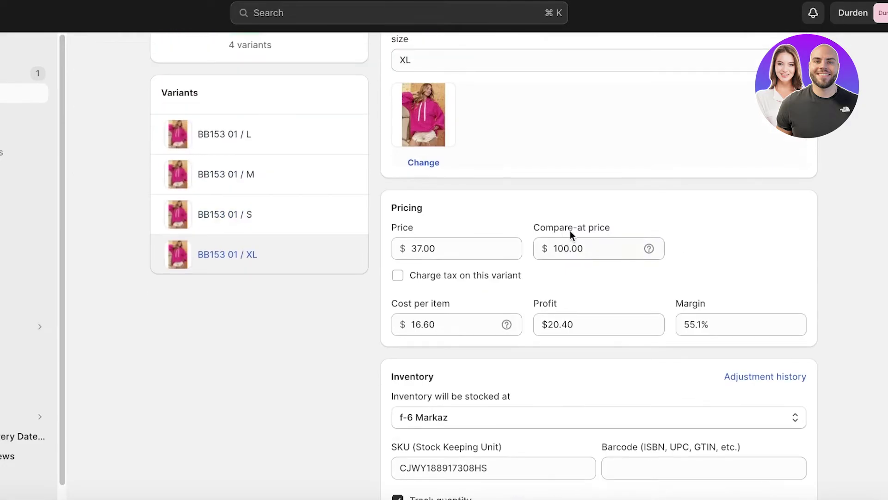
scroll(572, 234, up, 3)
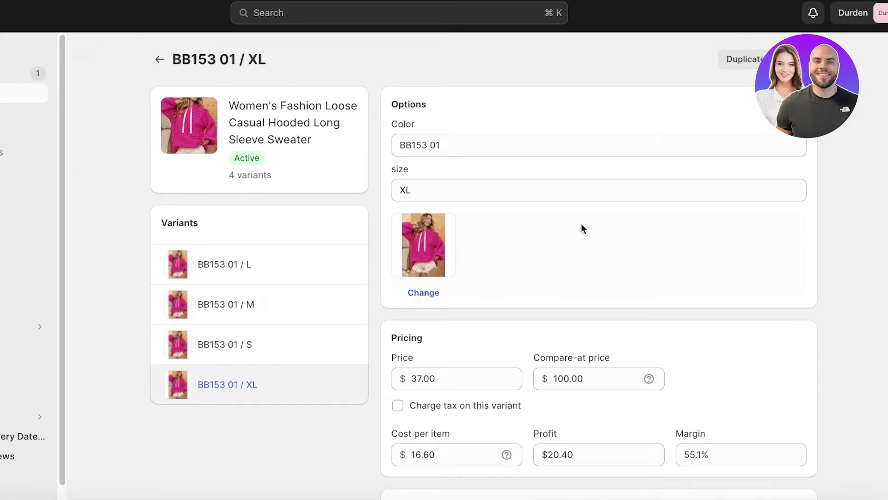
scroll(582, 223, down, 10)
scroll(582, 223, up, 10)
click(162, 60)
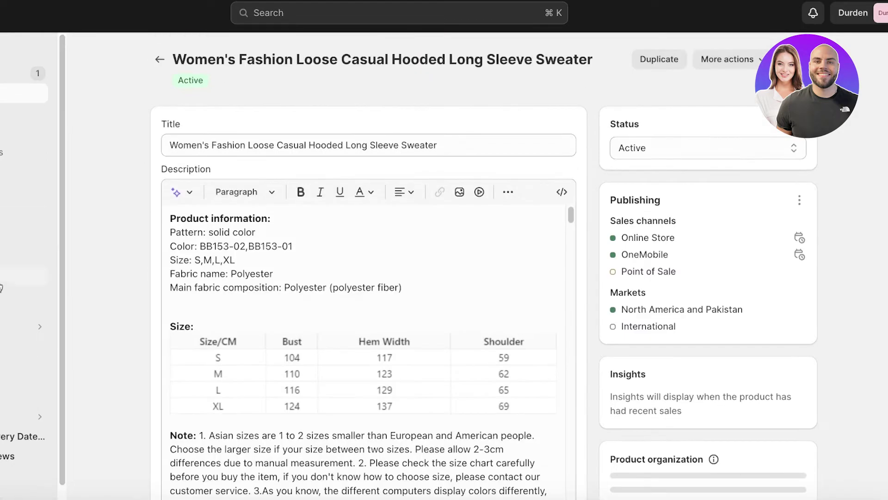
- Return to Products, then open the storefront's All Products collection and the pink sweater's page
click(159, 57)
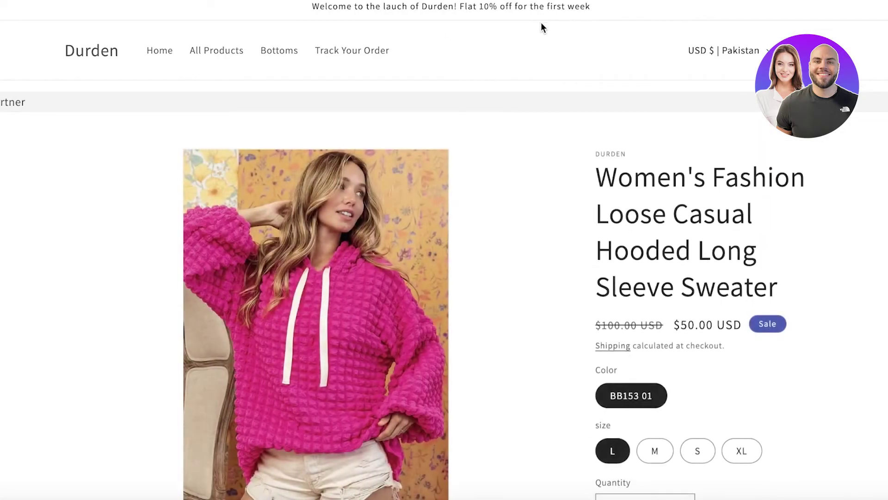
scroll(840, 217, down, 1)
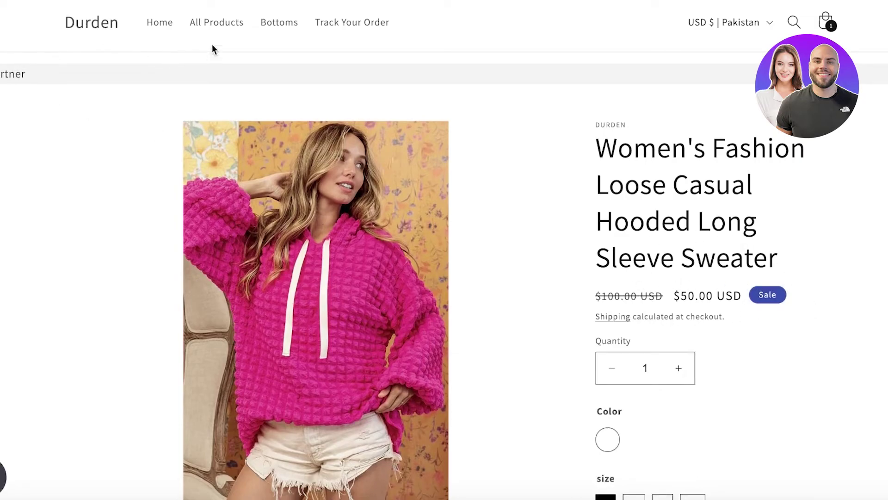
click(211, 29)
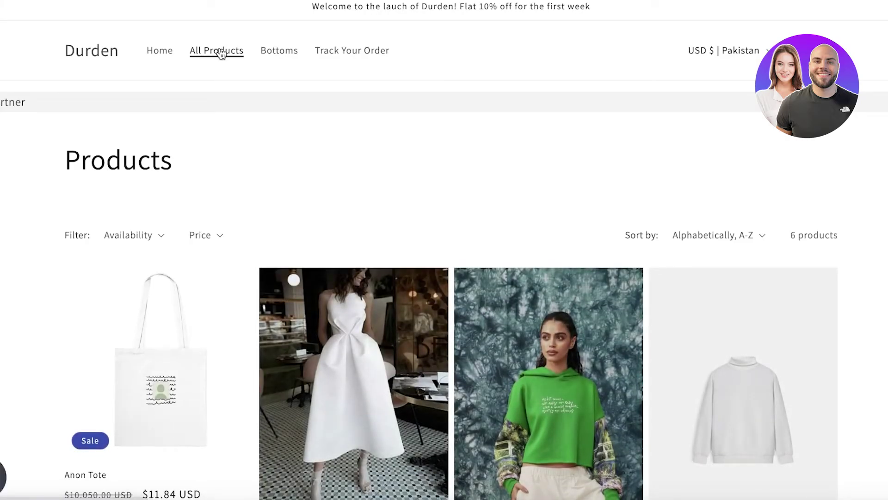
scroll(224, 70, down, 10)
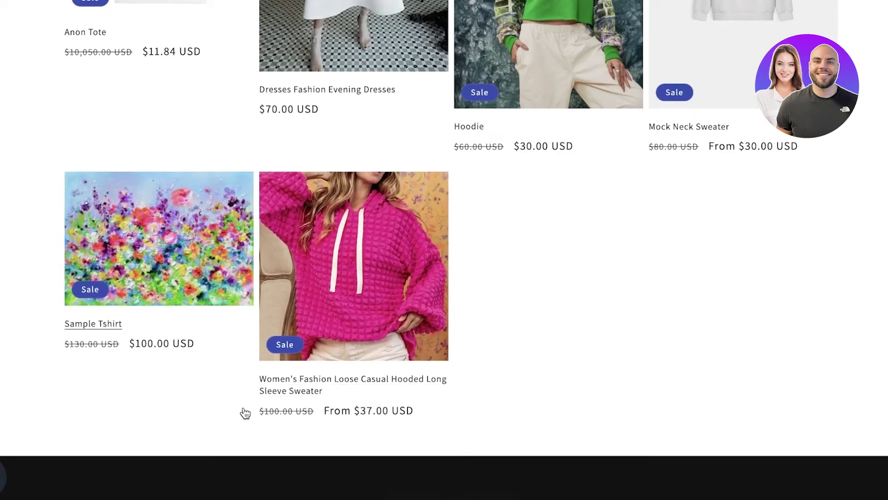
click(346, 419)
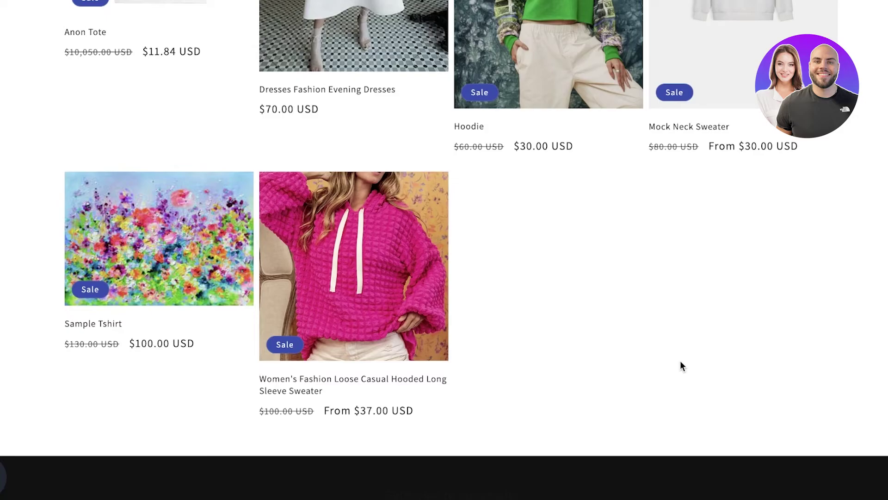
click(355, 417)
- Open the pink sweater, check its $50.00 sale price, and add size S to the cart
click(383, 283)
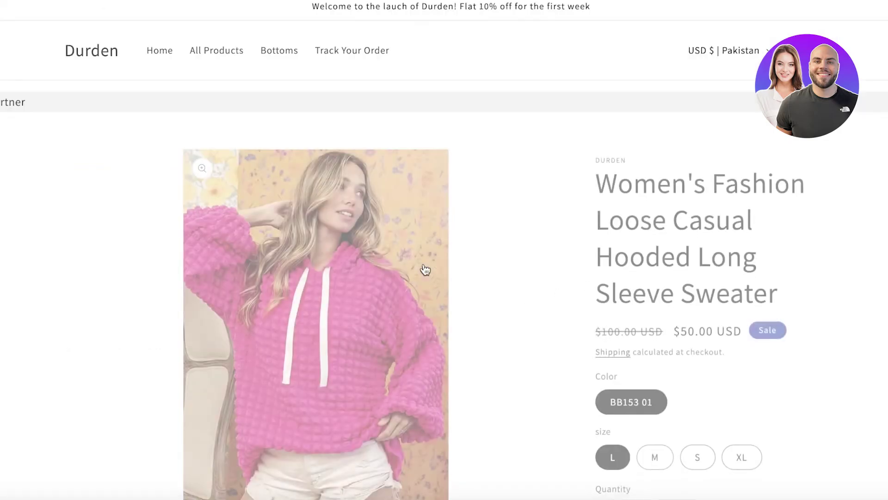
scroll(776, 340, down, 3)
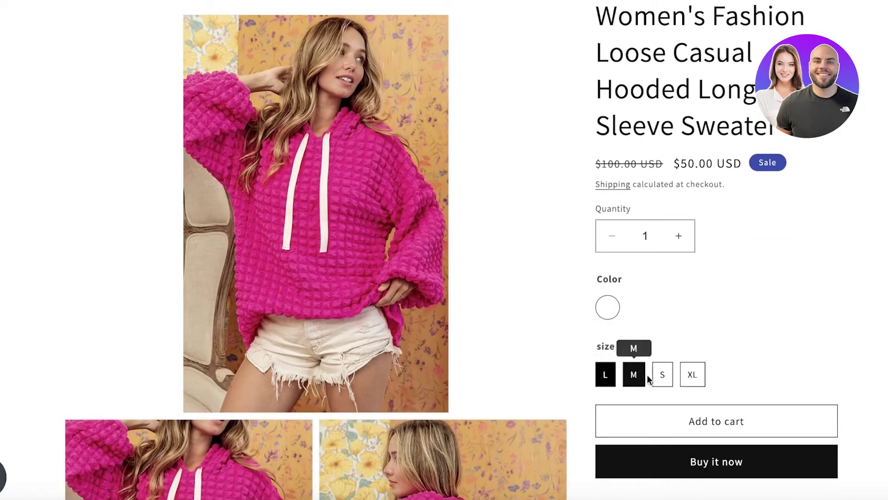
click(663, 373)
scroll(710, 353, down, 1)
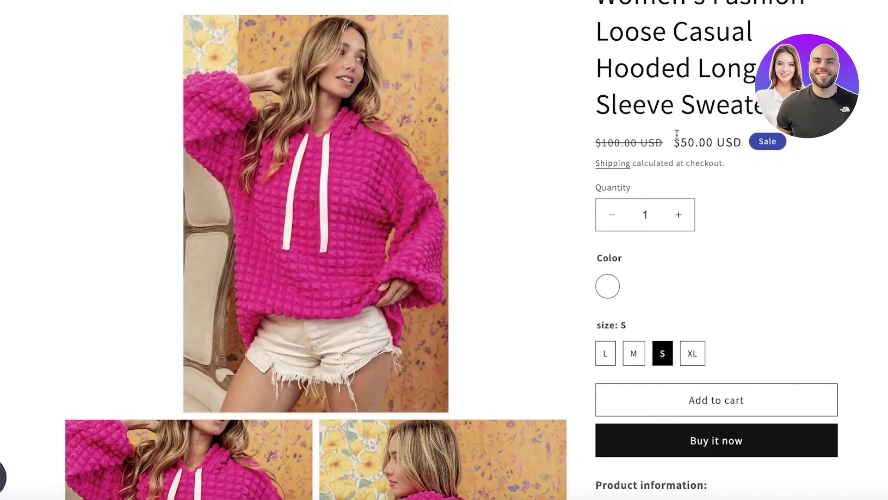
drag(675, 143, 745, 144)
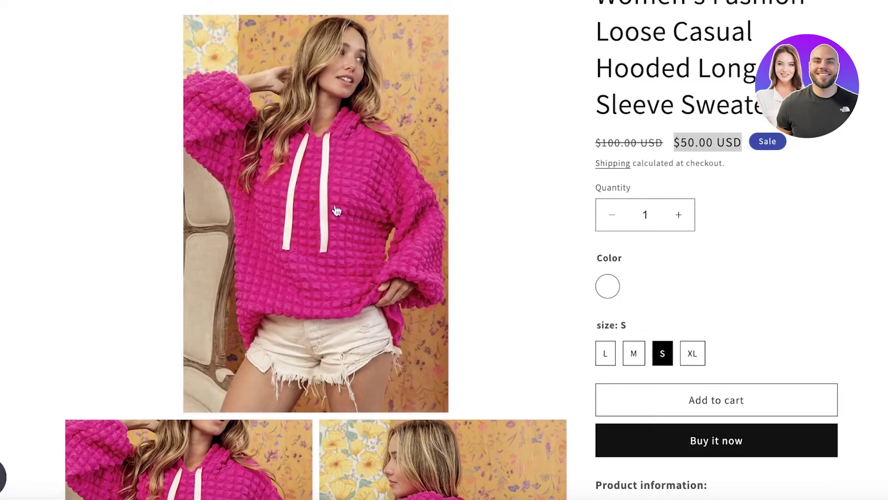
scroll(787, 157, down, 10)
scroll(778, 204, up, 5)
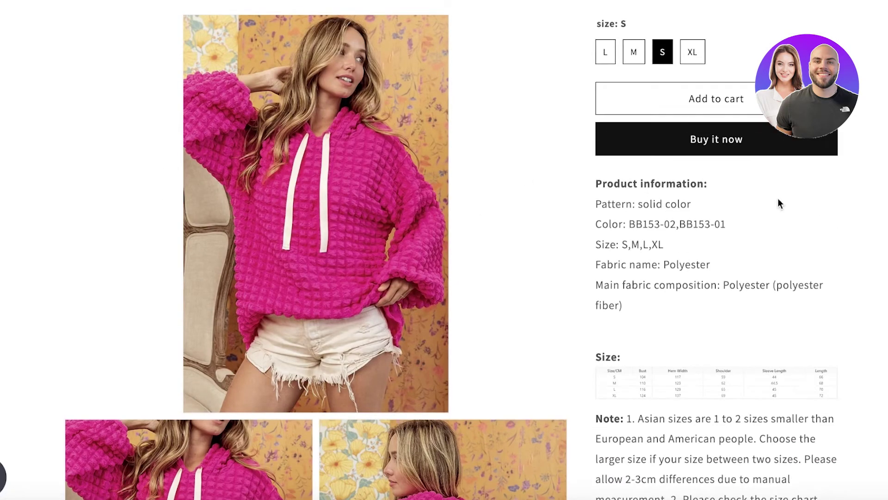
scroll(778, 204, down, 7)
scroll(737, 268, up, 15)
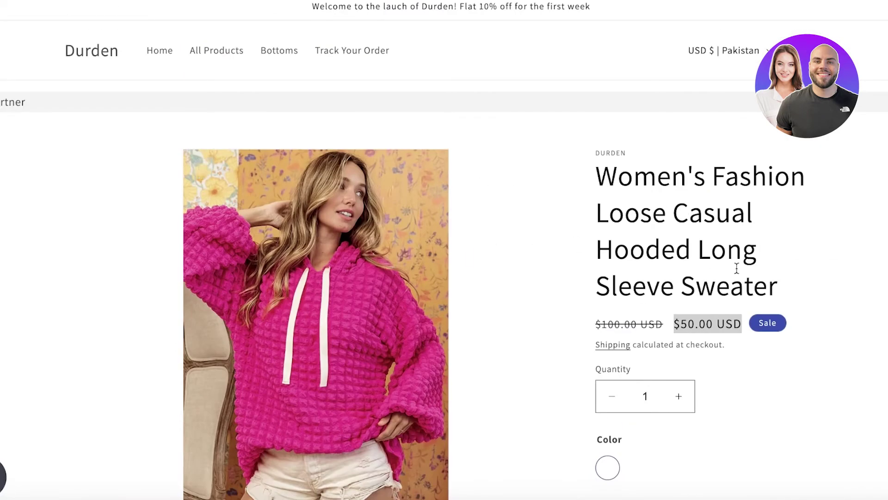
click(737, 268)
scroll(518, 232, down, 7)
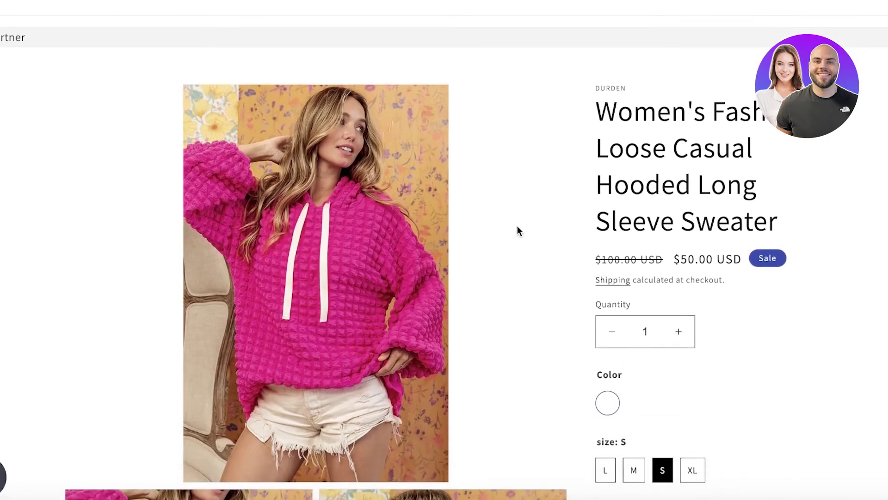
click(704, 280)
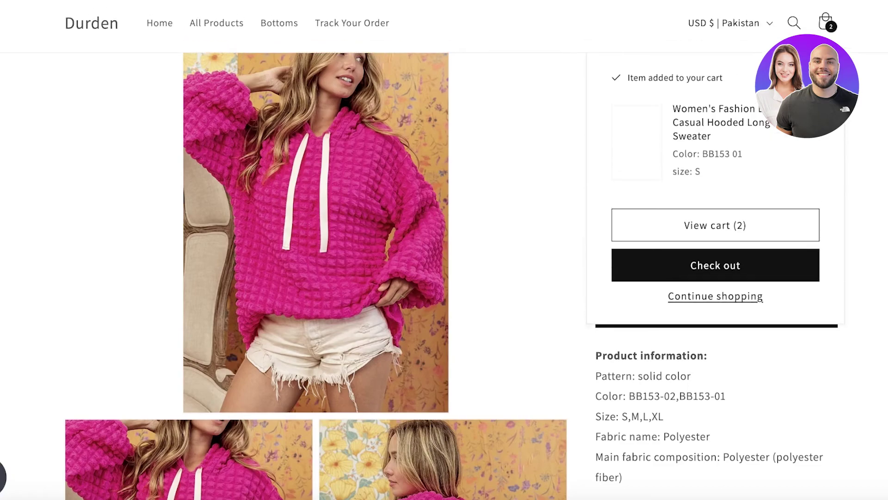
- Switch the sweater to size XL and confirm its $37.00 USD price
click(694, 226)
scroll(706, 215, up, 3)
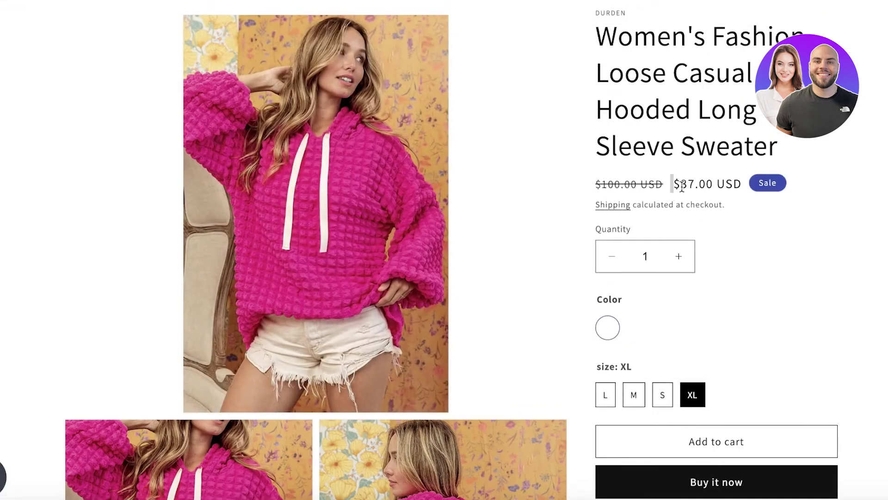
drag(671, 184, 804, 177)
drag(669, 407, 656, 332)
click(656, 332)
scroll(732, 164, up, 3)
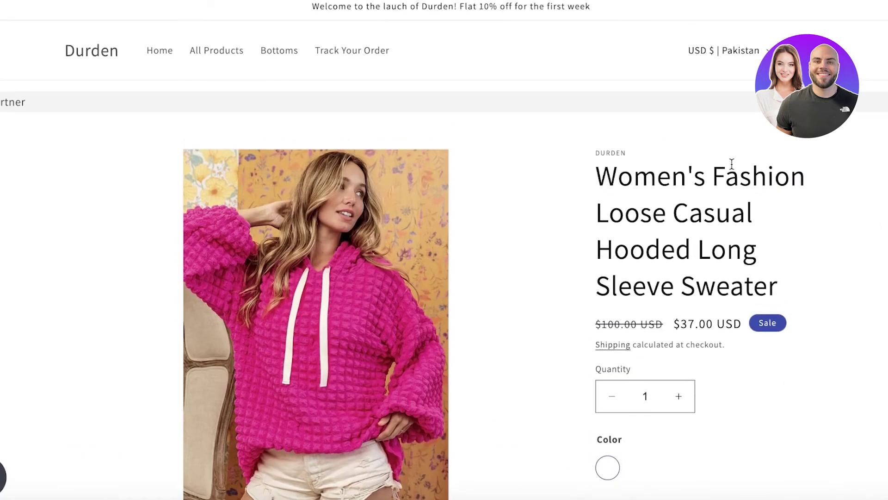
- Go to the store's home page and browse the All Products collection
click(101, 53)
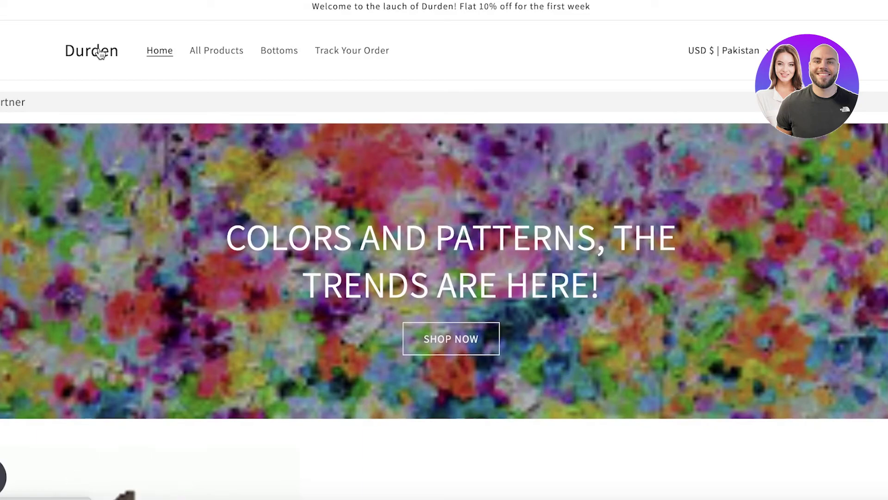
click(226, 54)
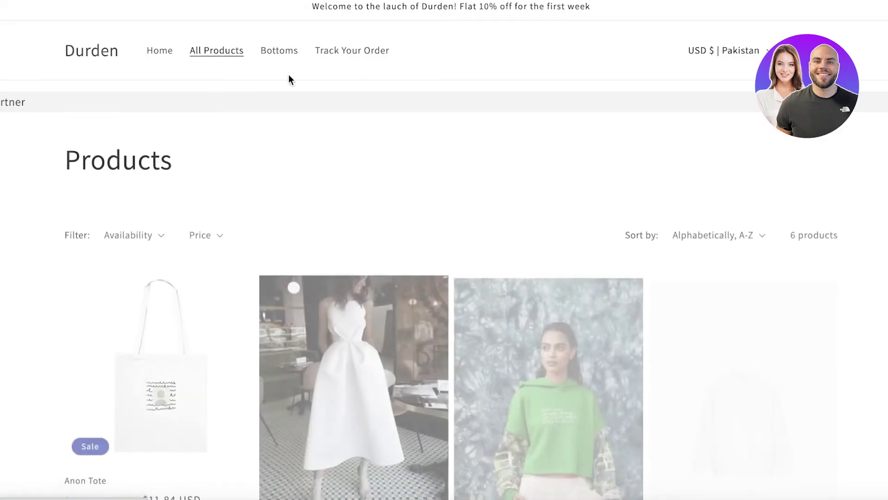
scroll(417, 231, down, 5)
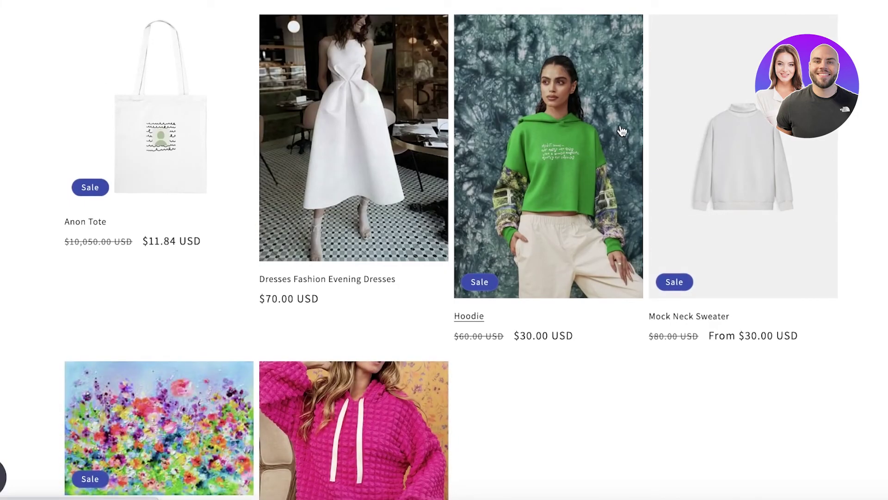
scroll(847, 133, down, 8)
scroll(852, 137, up, 8)
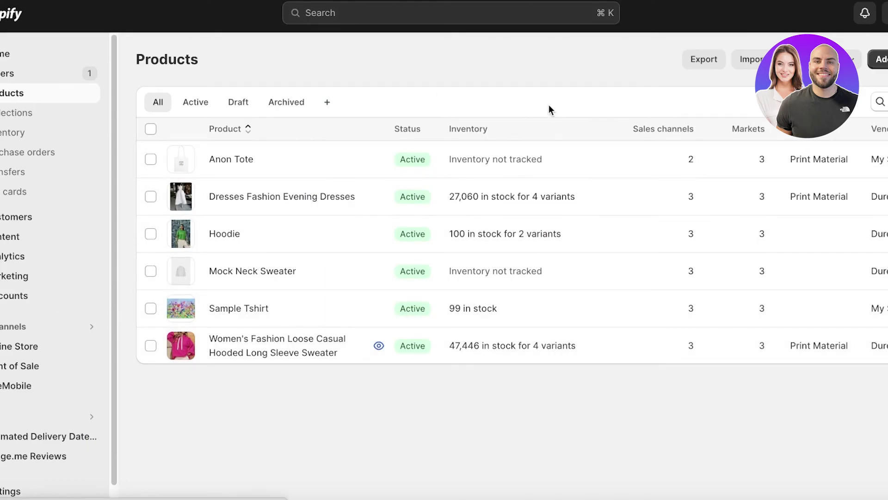
- Start an amount-off-products discount with a generated code and 10% off
click(2, 295)
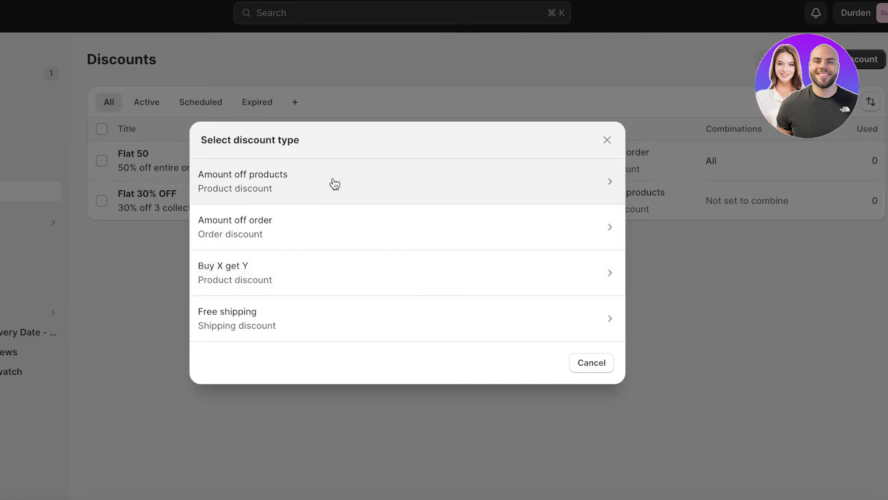
click(267, 188)
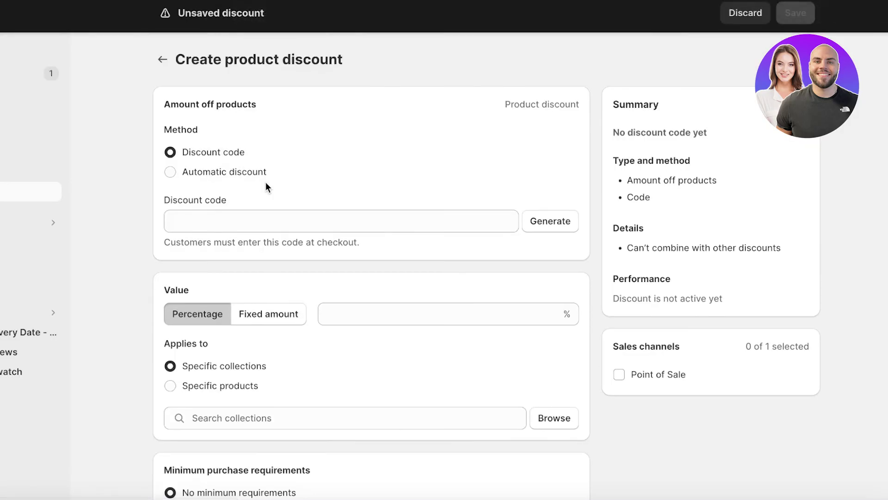
click(235, 172)
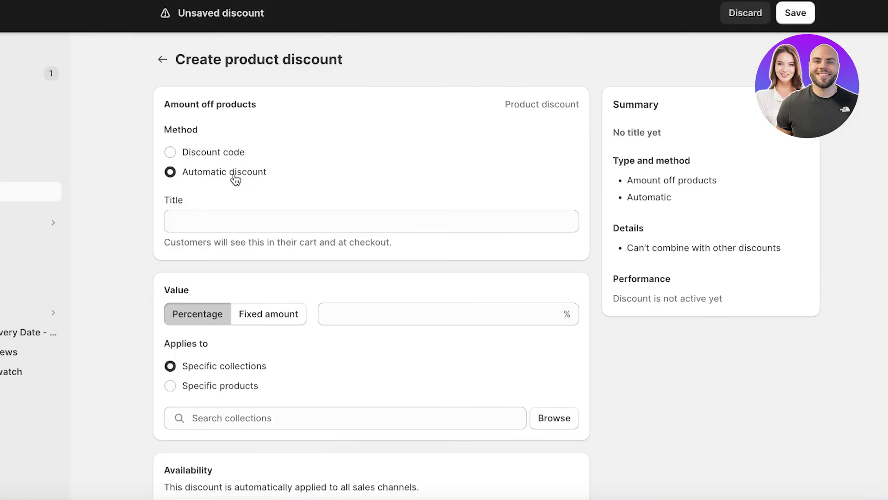
click(227, 157)
click(254, 218)
click(542, 227)
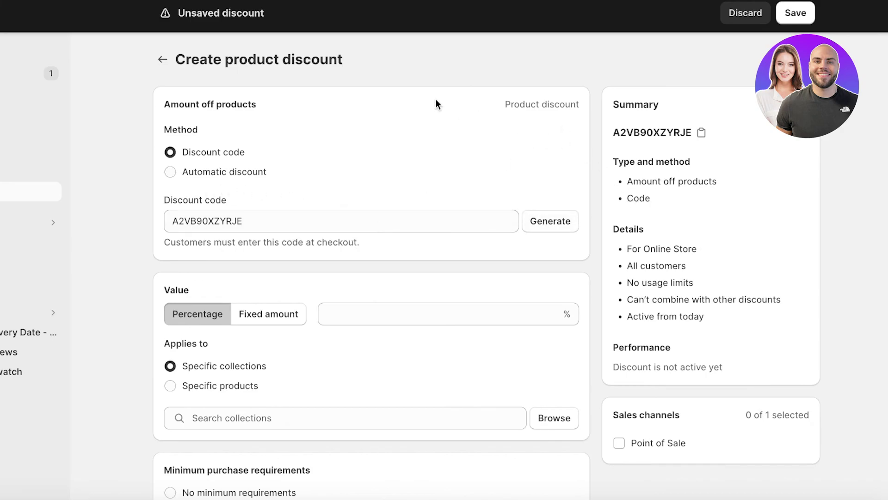
scroll(436, 99, down, 3)
click(458, 163)
text(10)
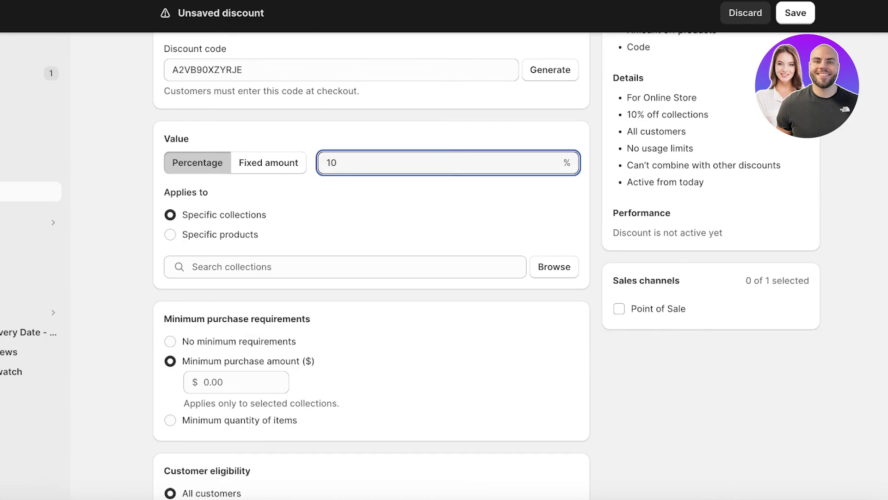
- Leave the discount form and confirm discarding the unsaved draft
scroll(431, 153, down, 9)
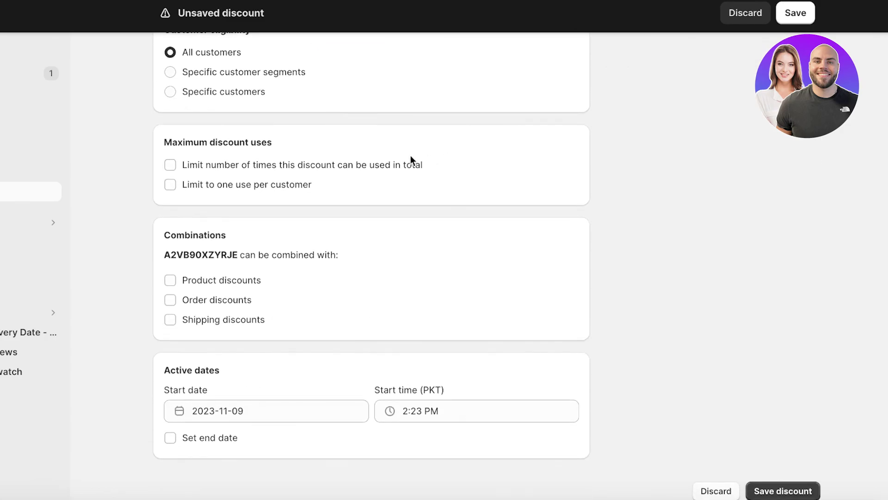
scroll(411, 165, up, 3)
scroll(262, 183, up, 4)
click(27, 191)
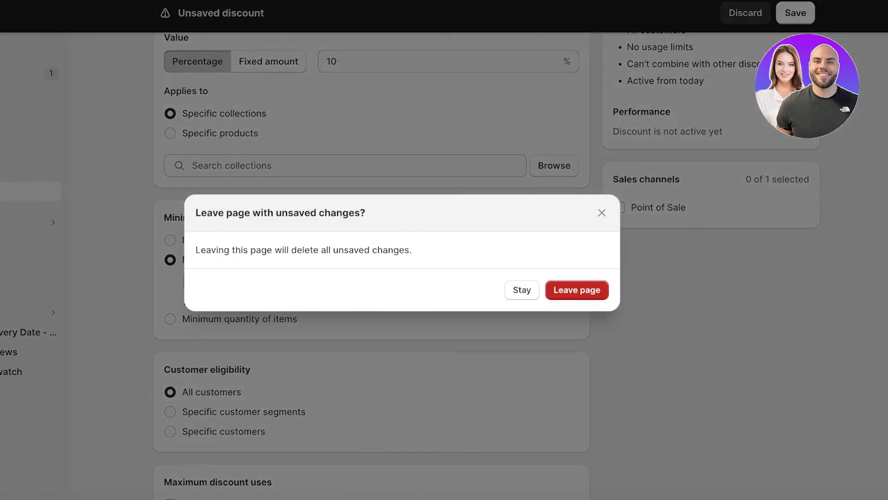
click(574, 294)
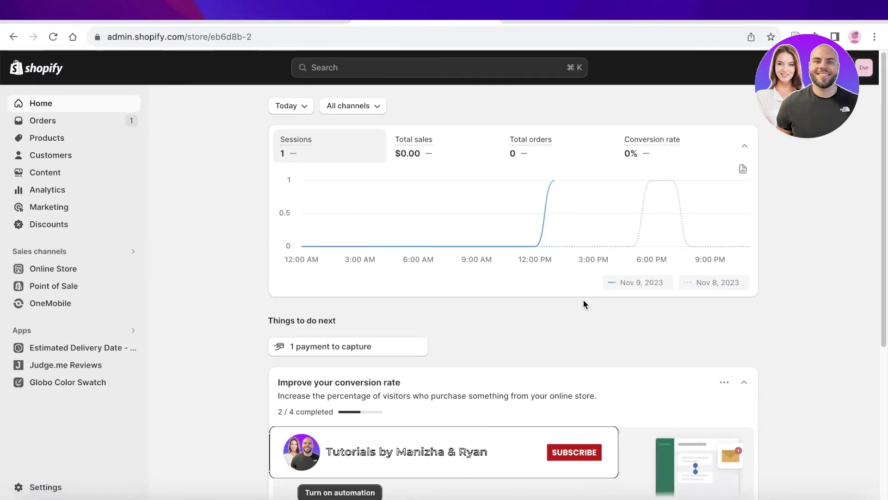